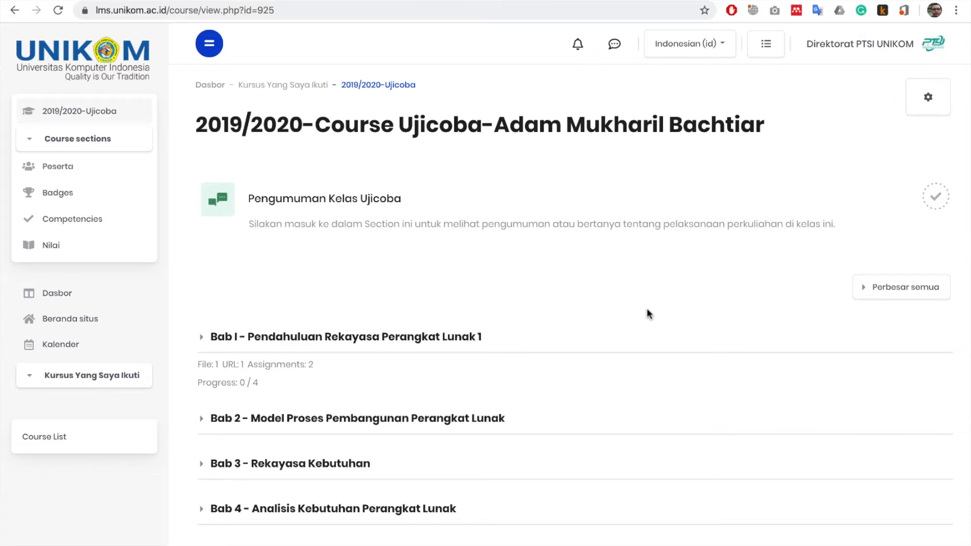
Open the Groupings page from the course's user administration
click(928, 97)
click(868, 360)
click(373, 215)
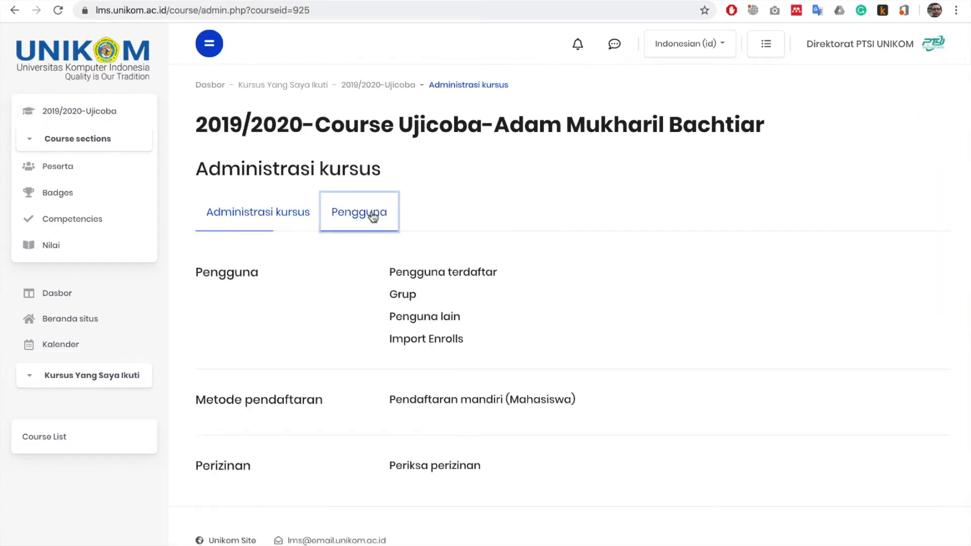
click(401, 296)
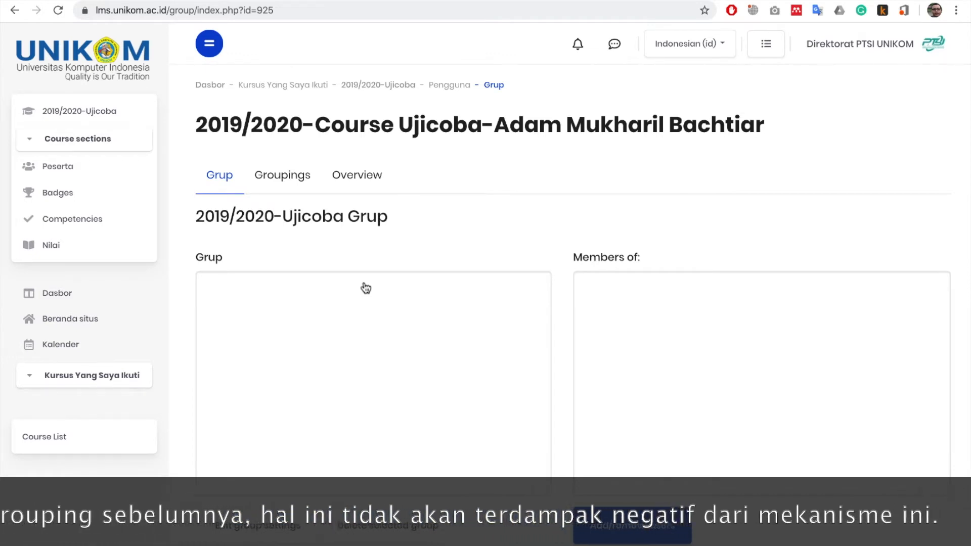
click(306, 182)
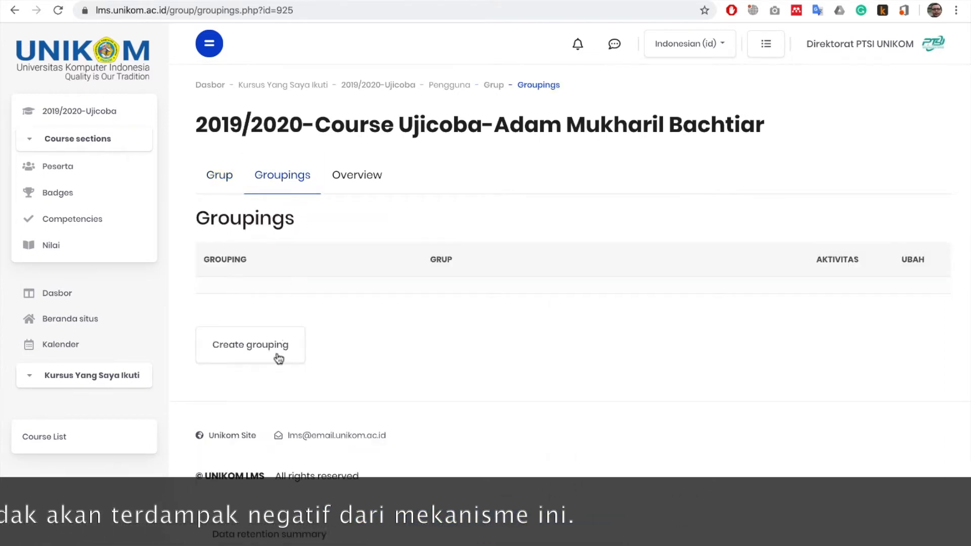
Start a new grouping and name it "Group Tugas Mahasiswa"
click(284, 353)
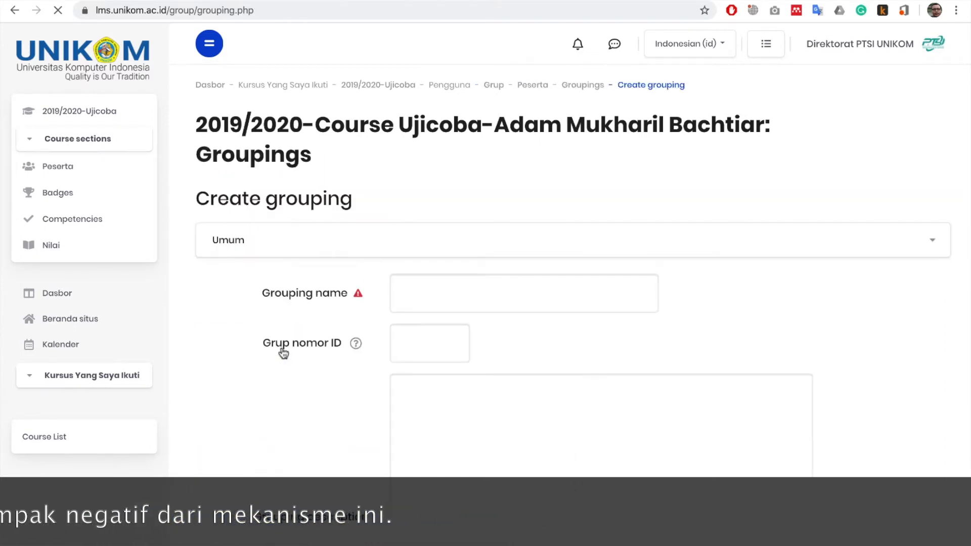
scroll(426, 317, down, 2)
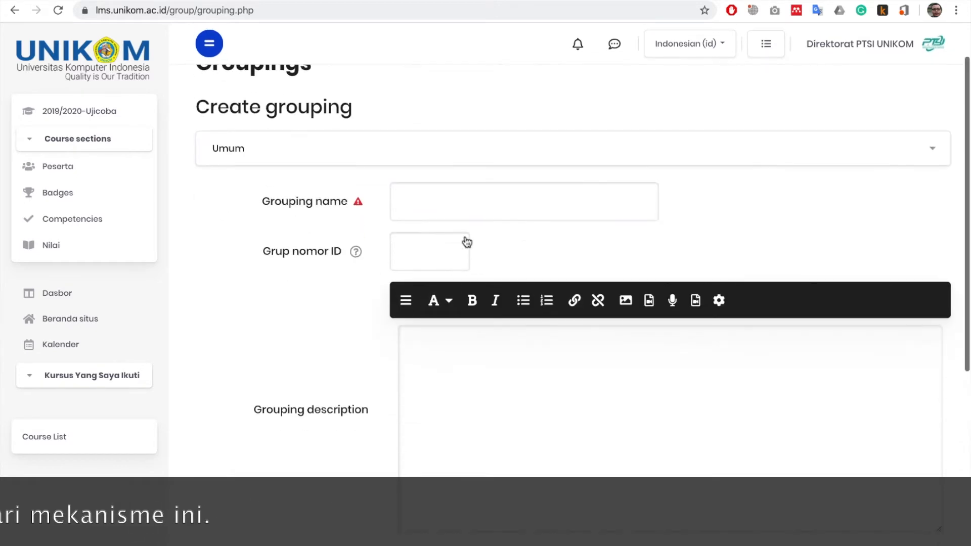
click(460, 209)
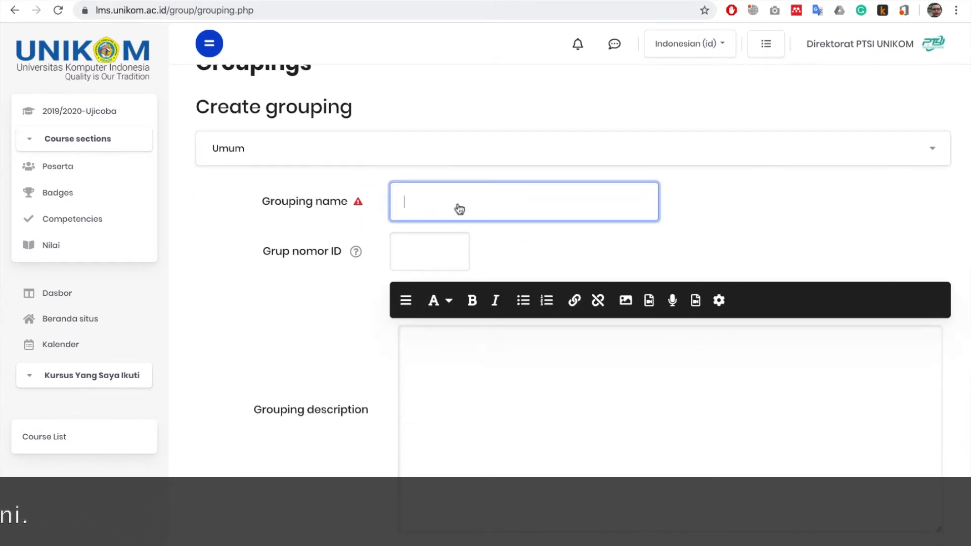
text(Group Tugas )
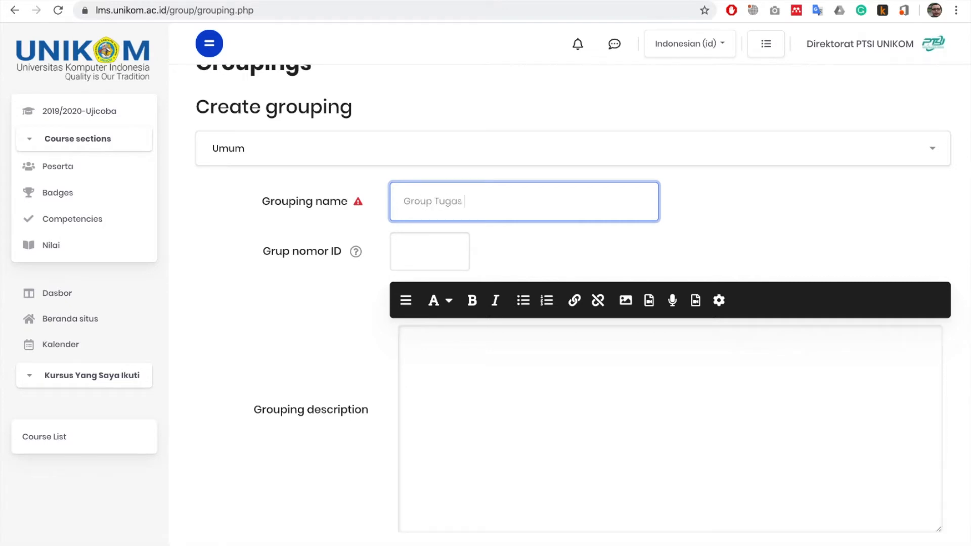
text(Mahasiswa)
key(Tab)
key(Tab)
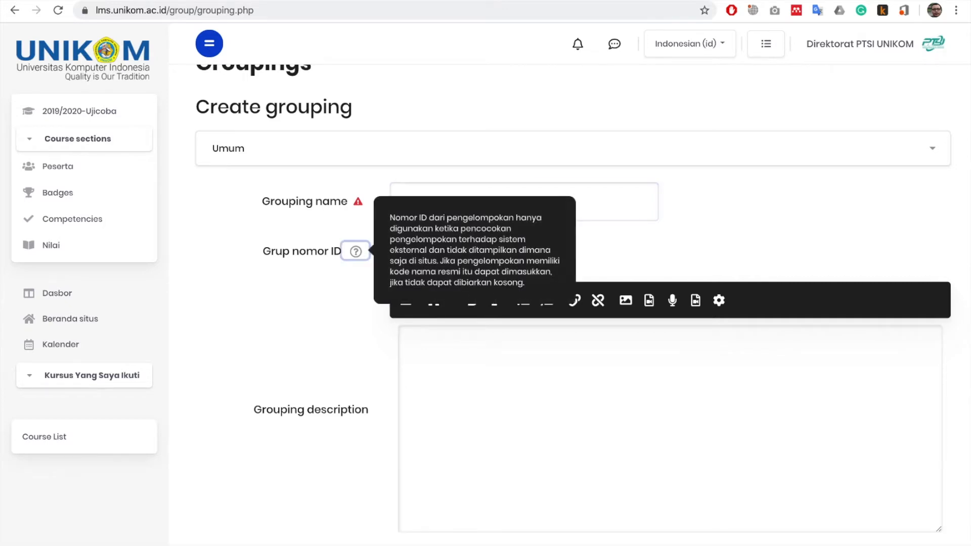
key(Tab)
Describe the grouping as "Kelompok tugas berdasarkan usulan mahasiswa" and save it
click(475, 354)
text(Kelompo)
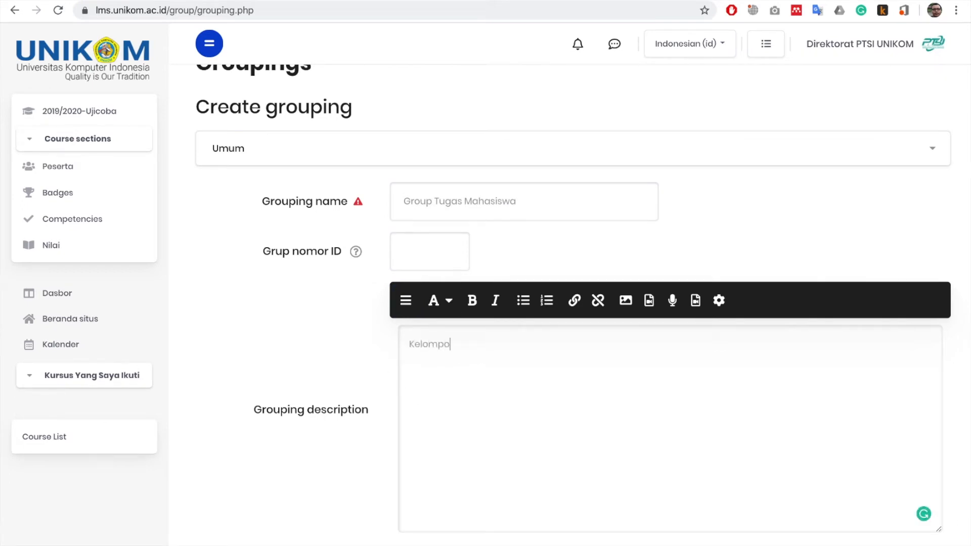
text(k tugas berdasarkan usulan mahasiswa)
scroll(502, 380, down, 2)
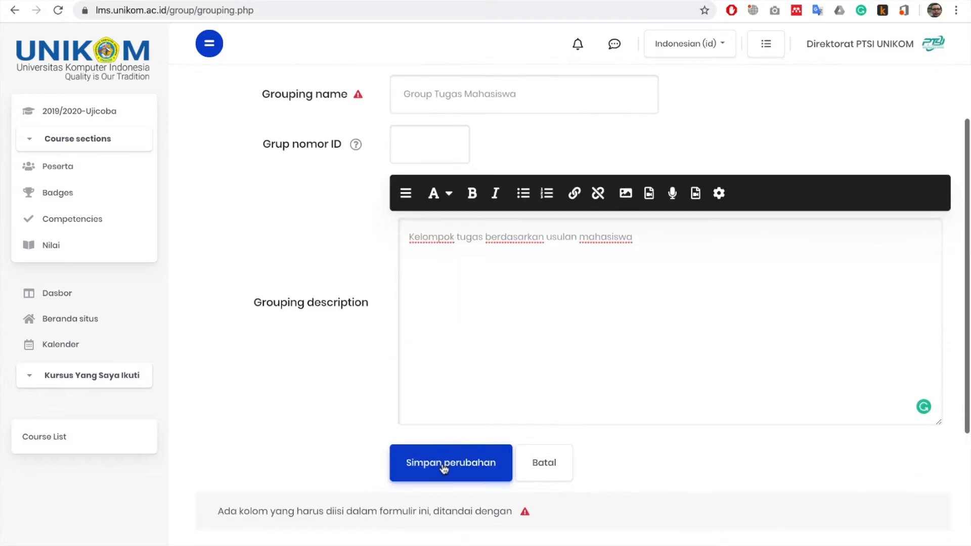
click(443, 468)
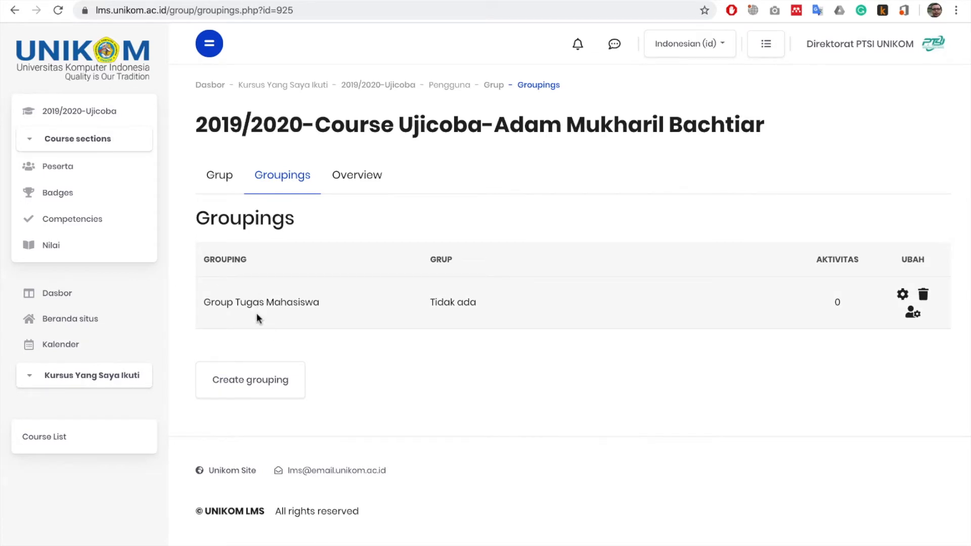
Return to the 2019/2020-Ujicoba course page and turn on editing mode
click(213, 176)
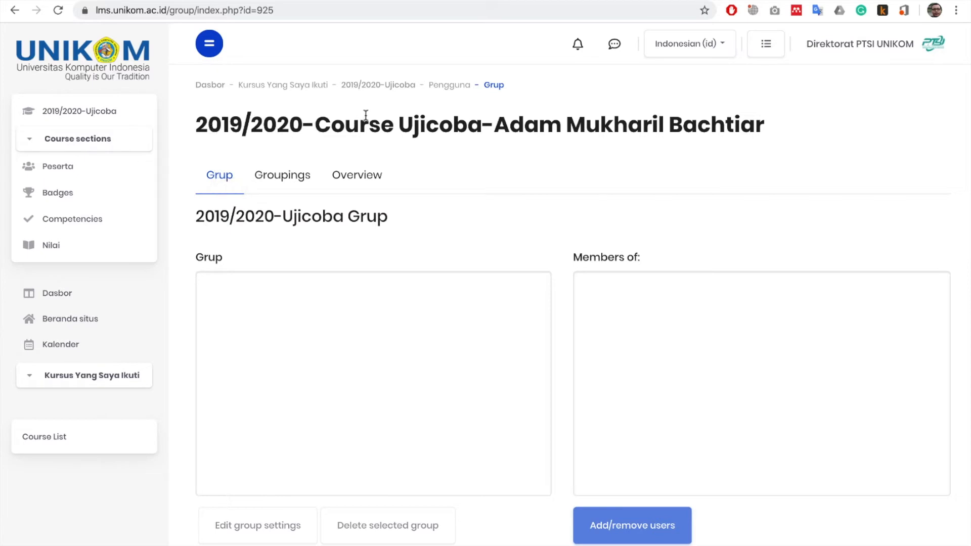
click(369, 87)
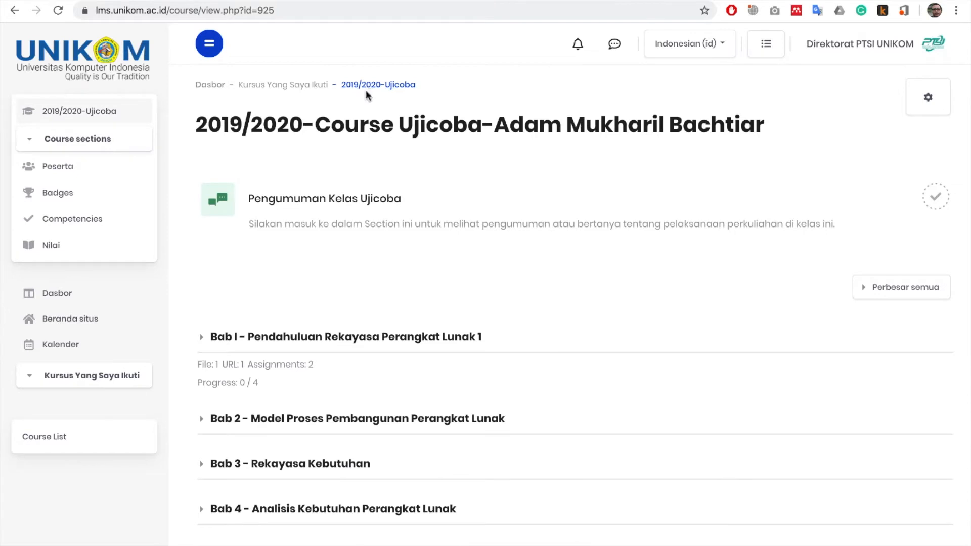
scroll(562, 318, down, 3)
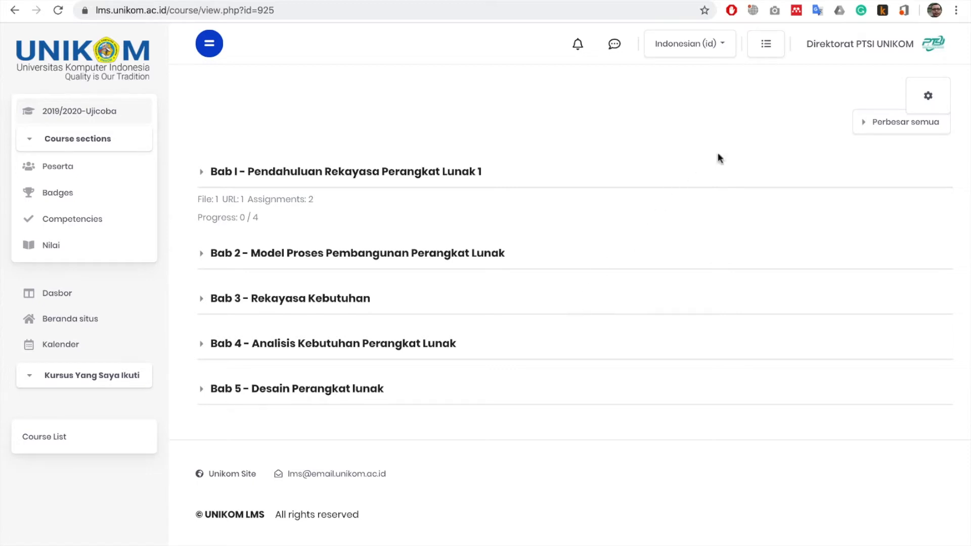
click(924, 101)
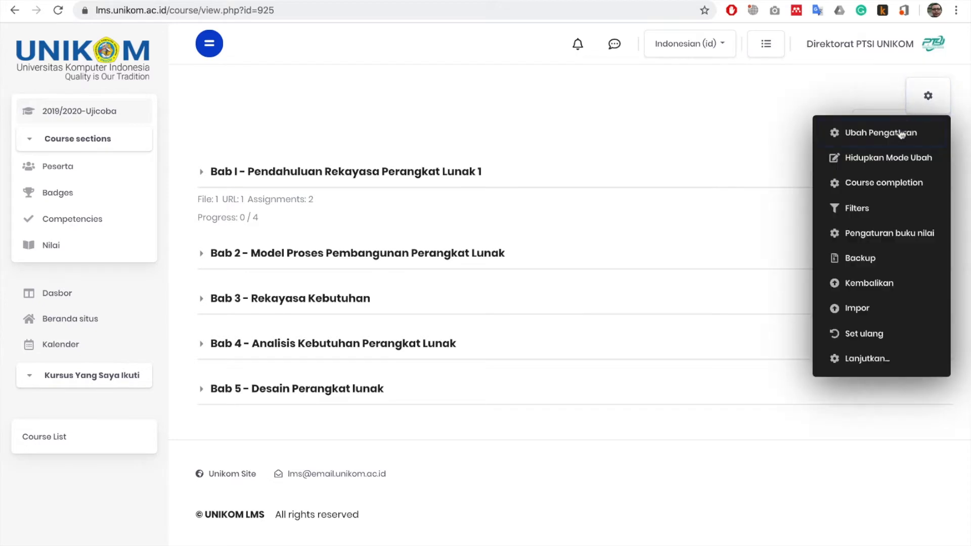
click(890, 159)
Expand the Bab I section and add a Group self-selection activity to it
scroll(383, 316, down, 7)
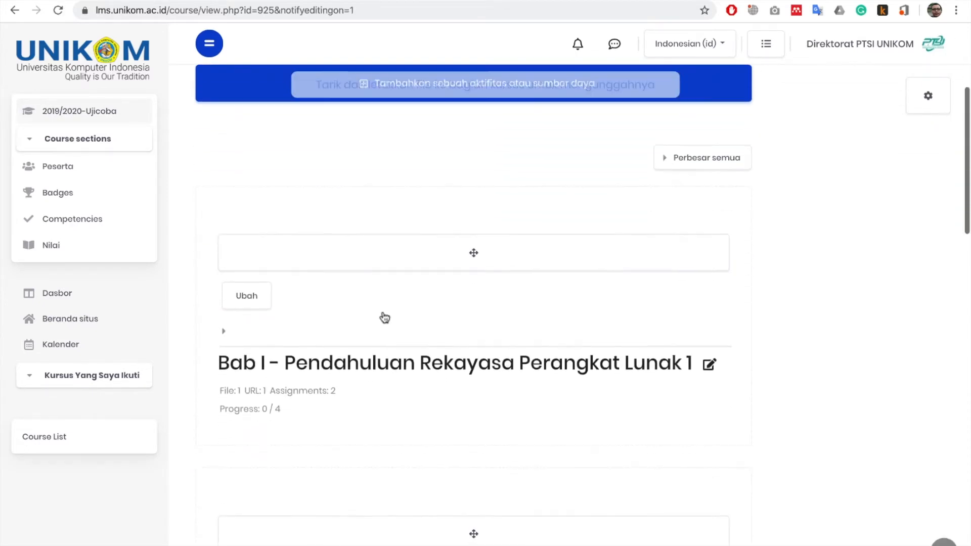
click(223, 235)
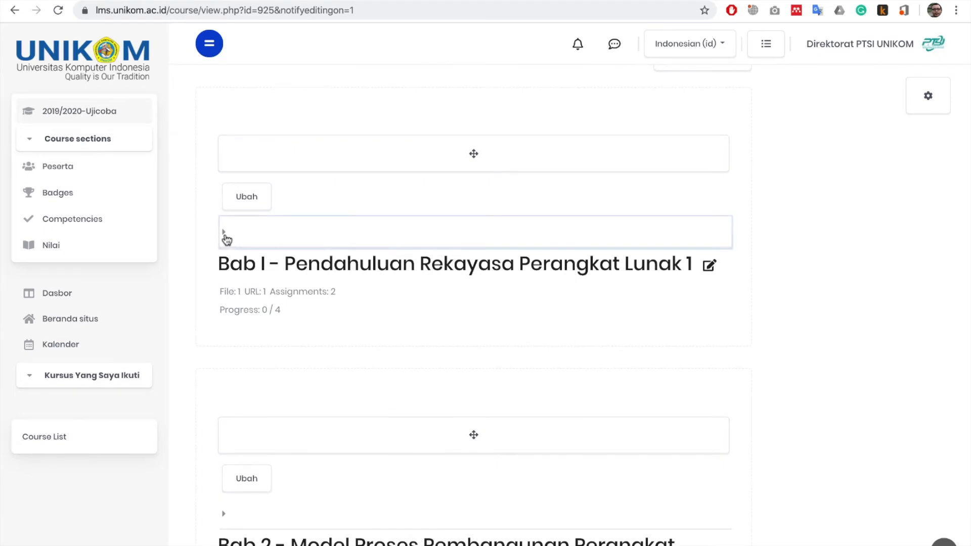
scroll(466, 366, down, 3)
scroll(465, 365, down, 10)
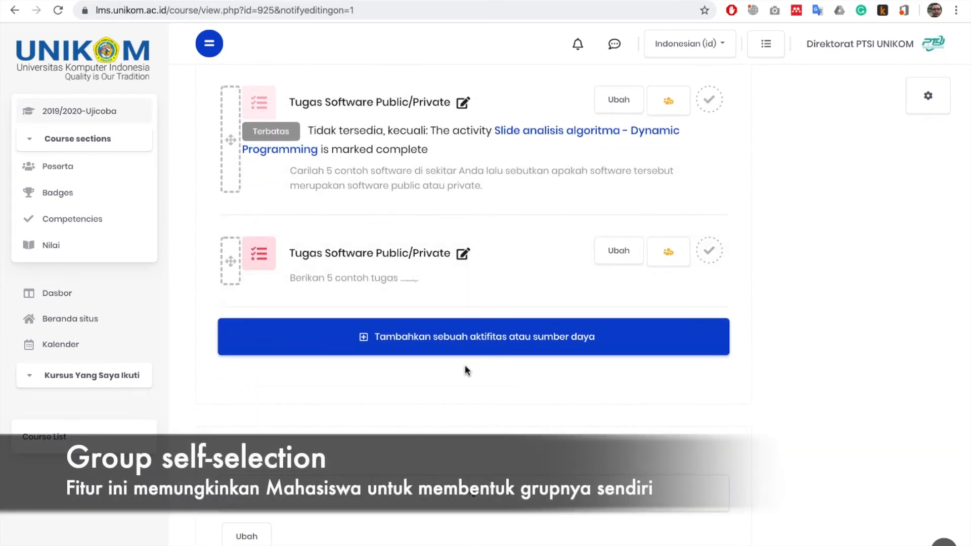
click(418, 339)
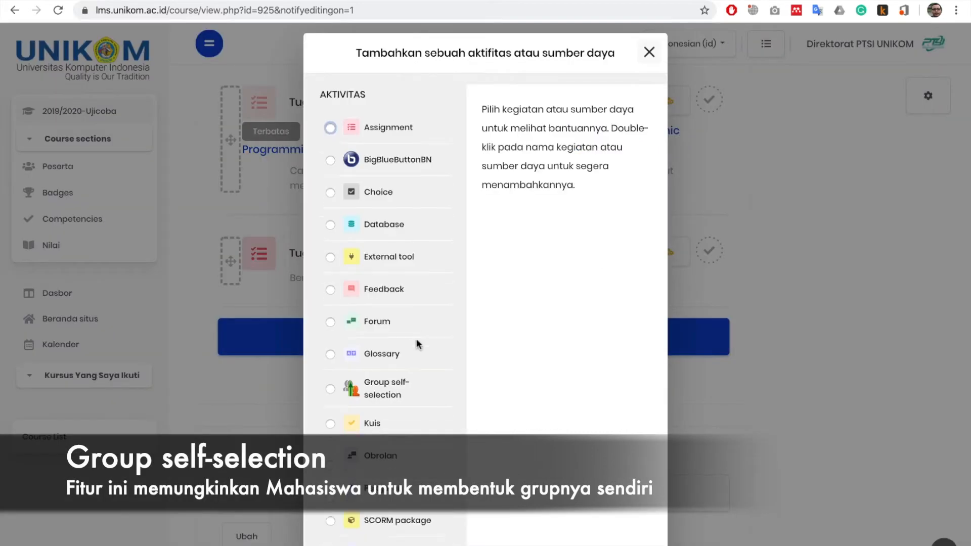
scroll(417, 342, down, 2)
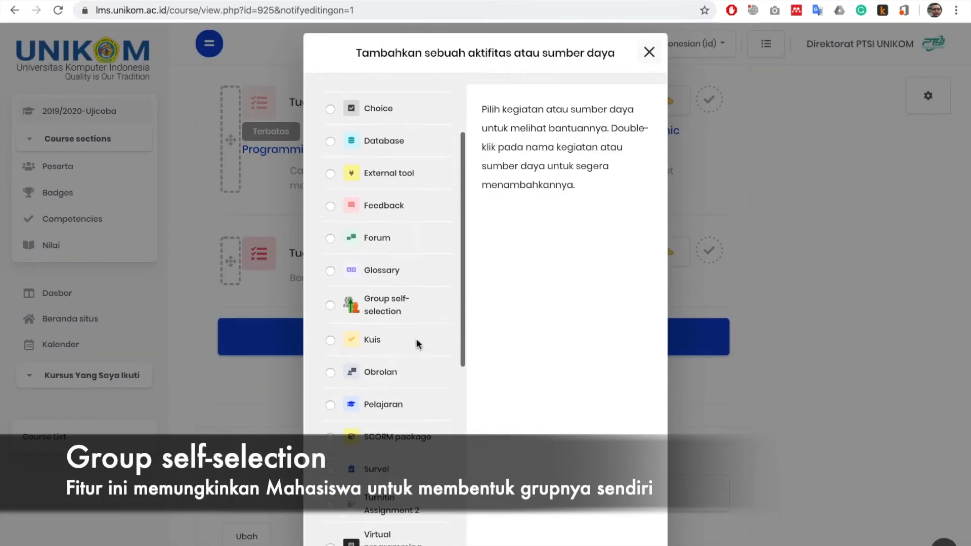
click(382, 307)
scroll(383, 307, down, 3)
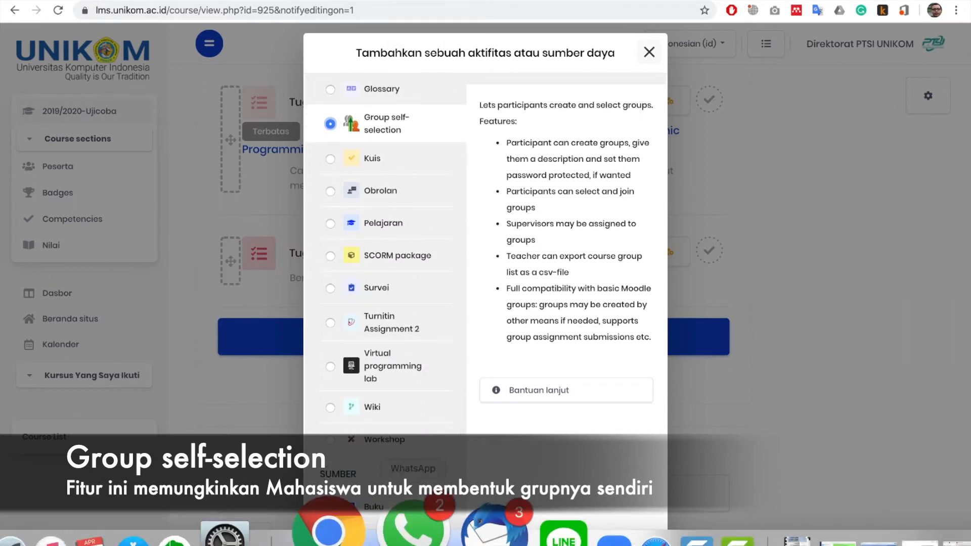
key(Return)
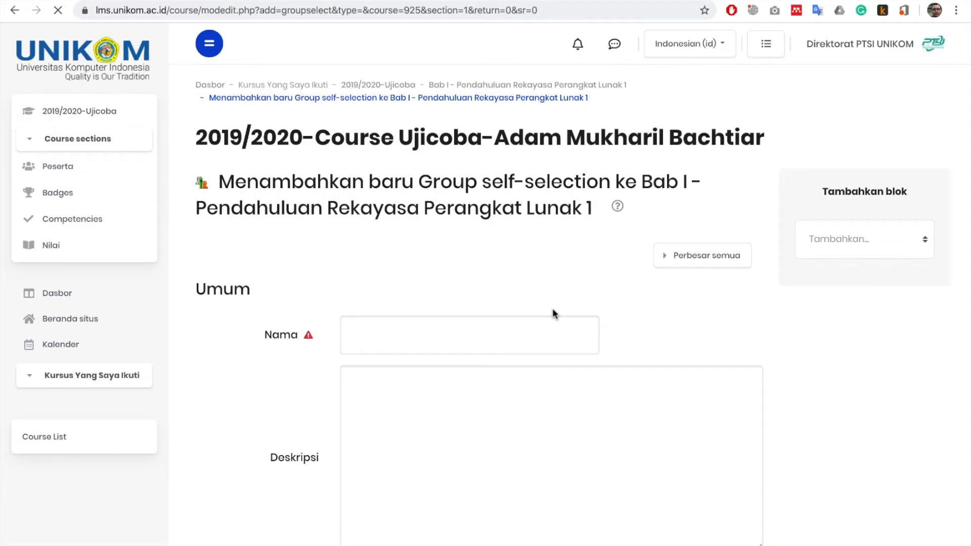
Name the group self-selection activity "Pembentukan Kelompok Tugas 1"
scroll(553, 310, down, 3)
scroll(555, 314, down, 1)
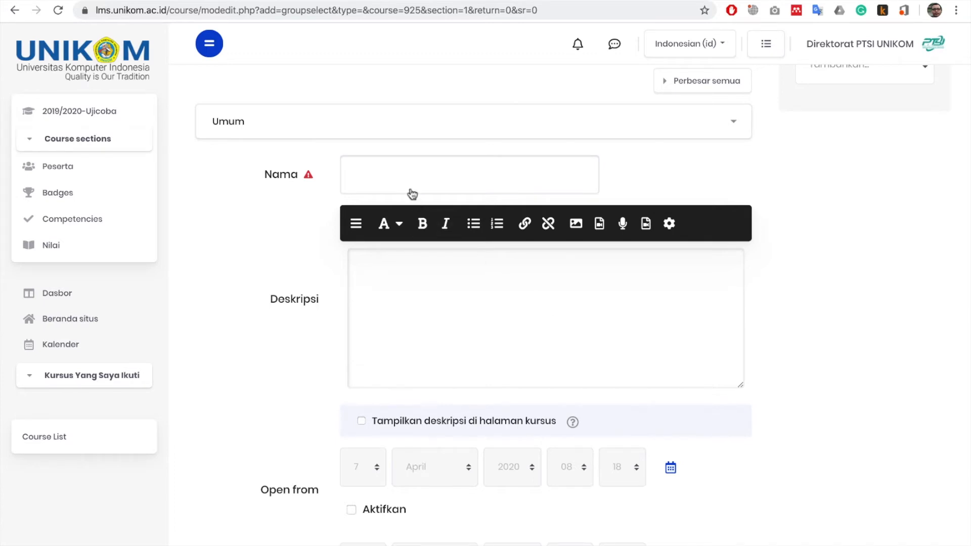
click(396, 178)
text(P)
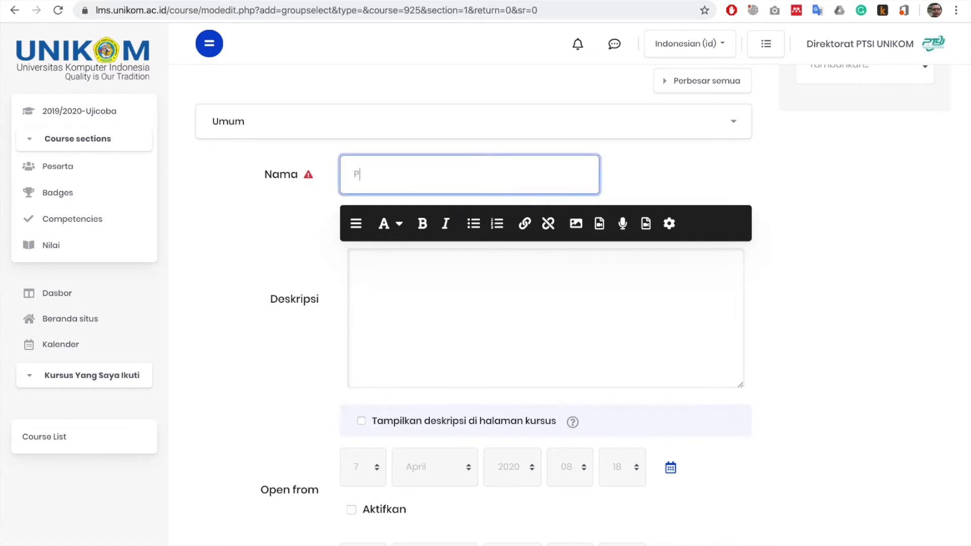
text(embentukan Kelompok Tu)
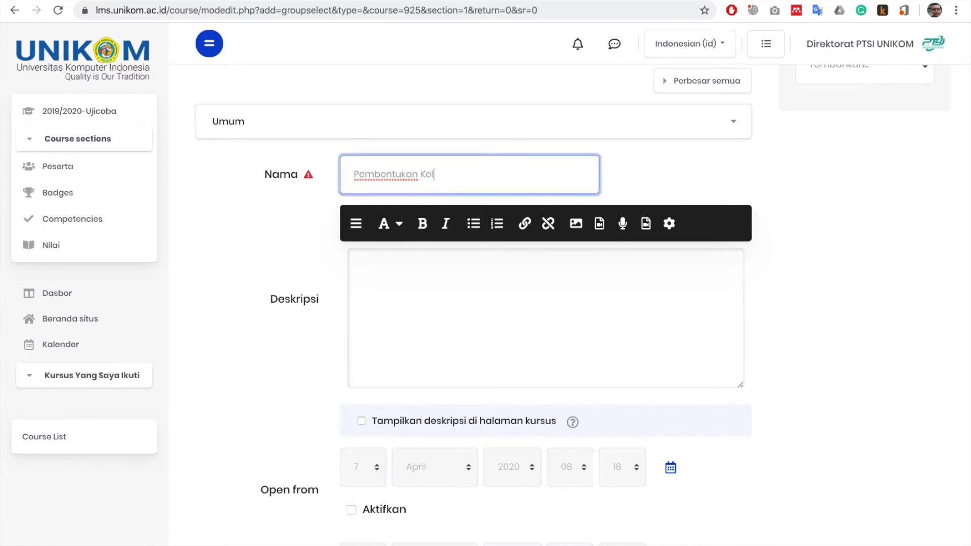
text(gas )
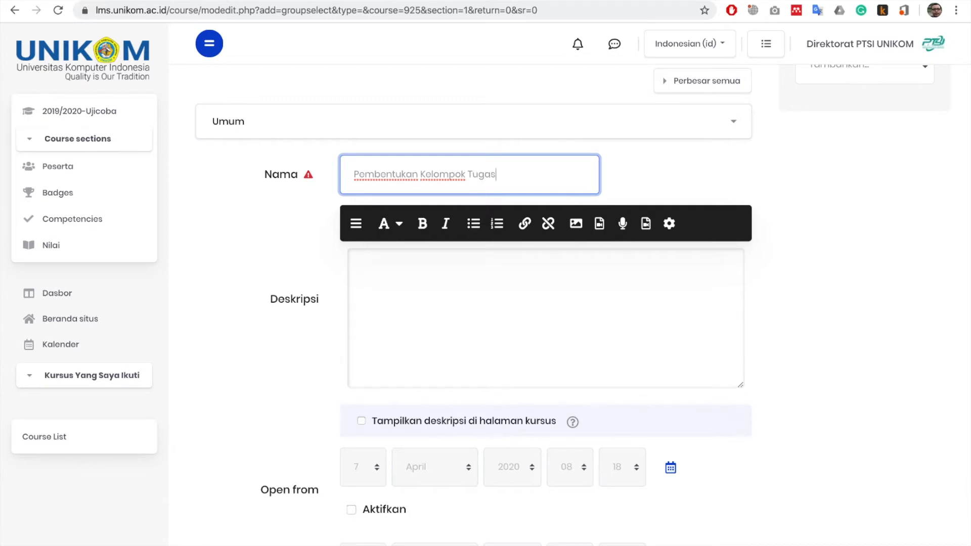
text(1)
Enter the description "Silakan membentuk grup untuk mengerjakan Tugas 1" and have it shown on the course page
click(410, 292)
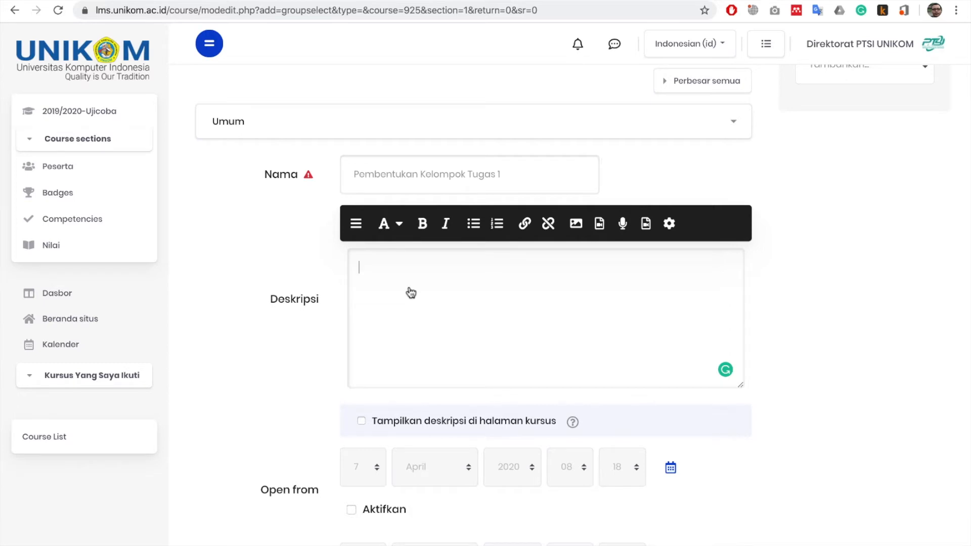
text(Silakan membentuk grup un)
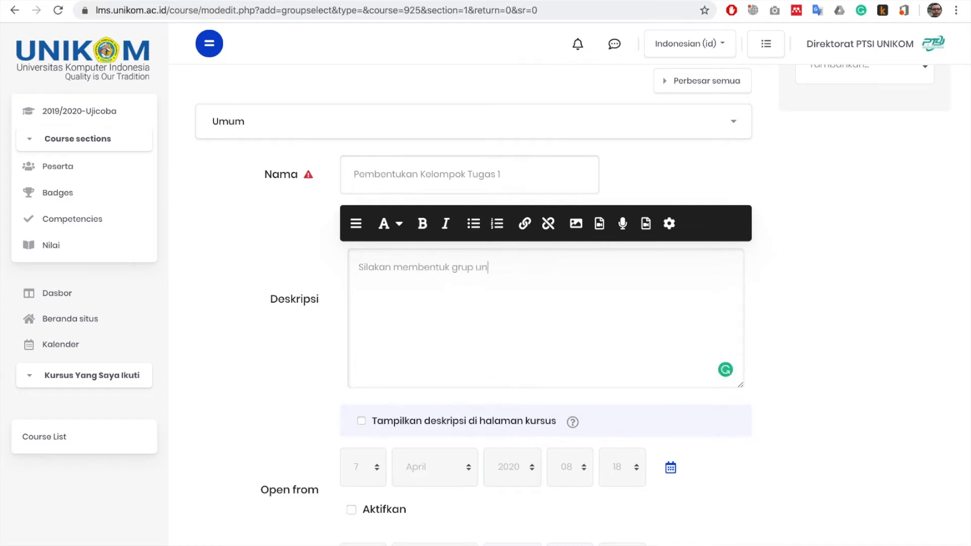
text(tuk mengerjakan Tugas 1)
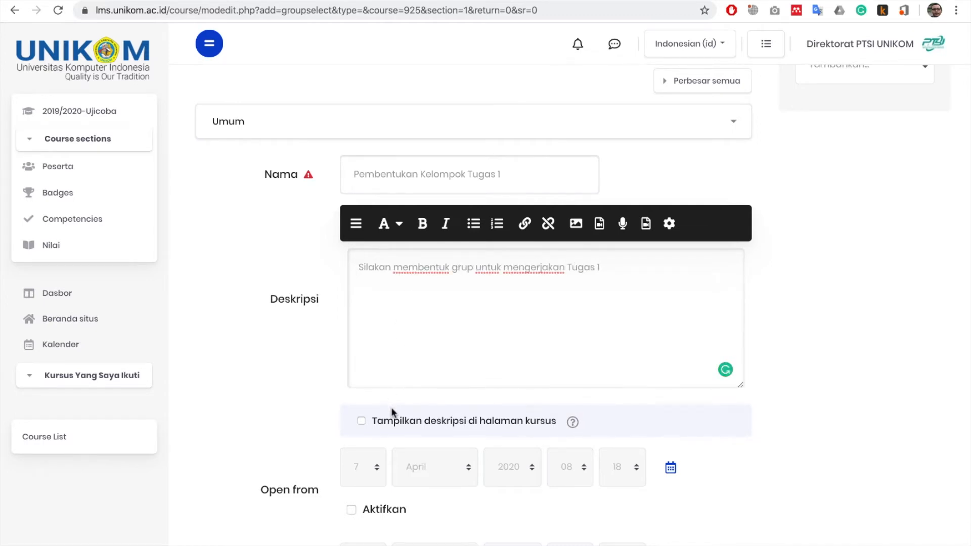
scroll(391, 408, down, 1)
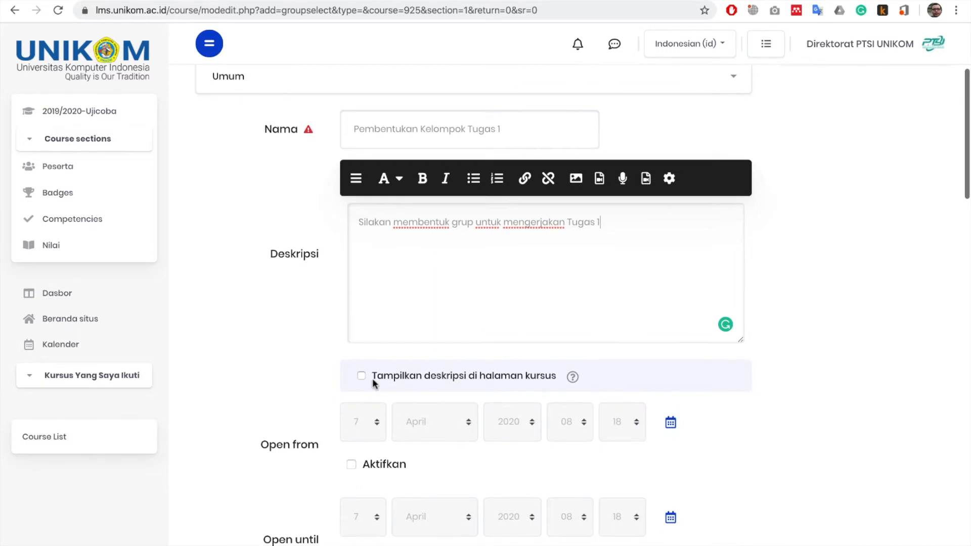
click(361, 373)
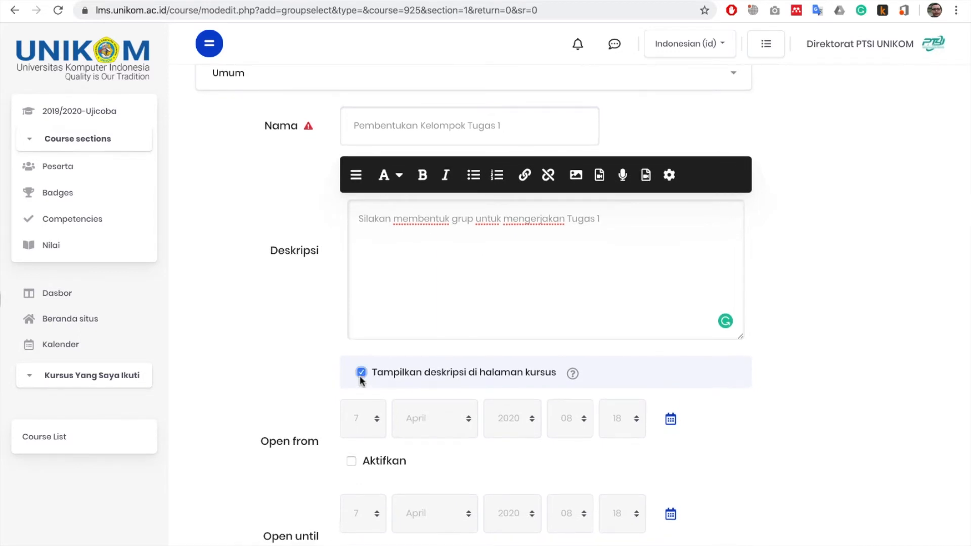
Enable the Open from date for the group self-selection activity
scroll(361, 380, down, 2)
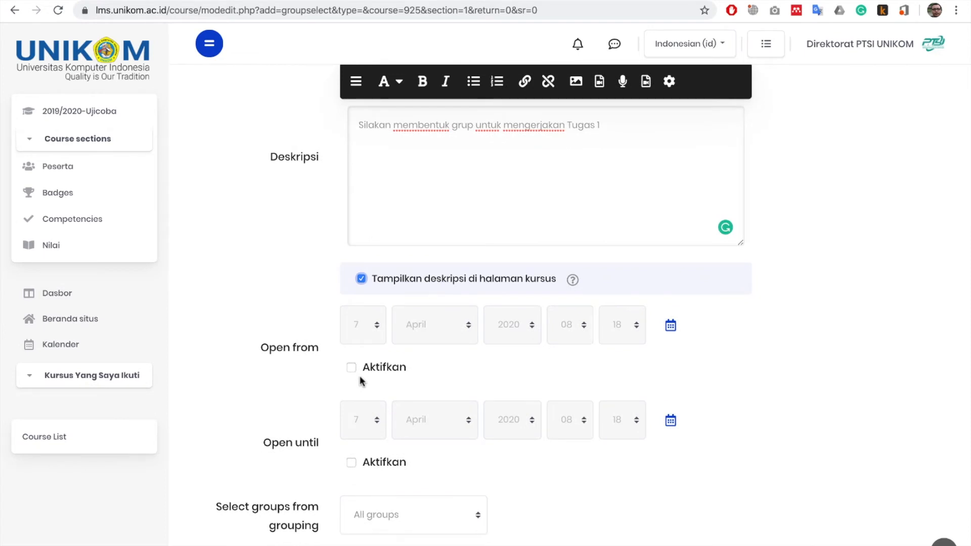
scroll(315, 369, down, 1)
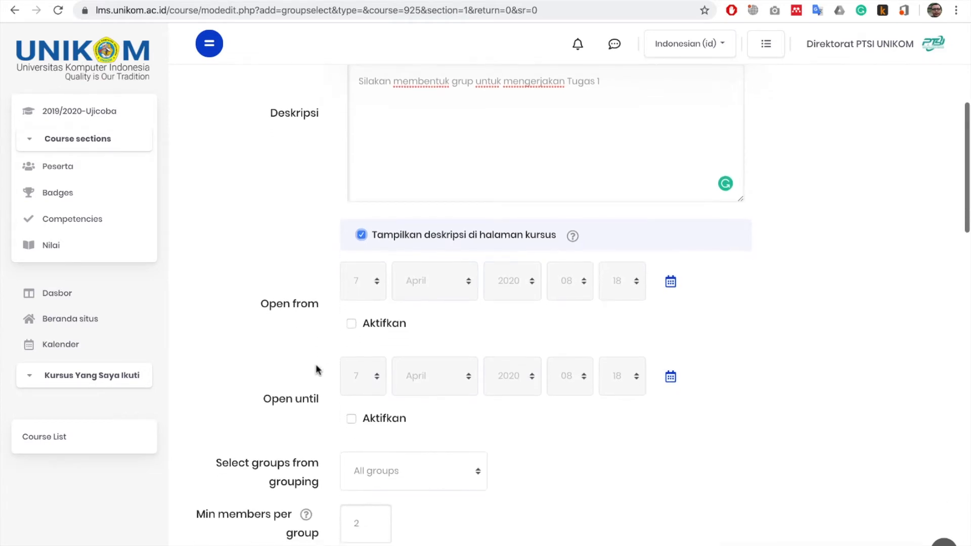
click(351, 324)
click(574, 289)
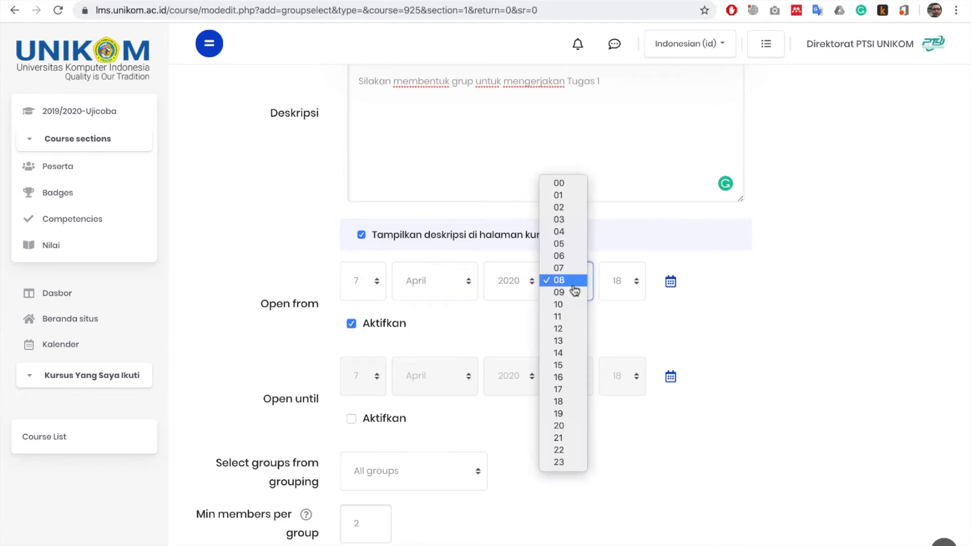
click(723, 316)
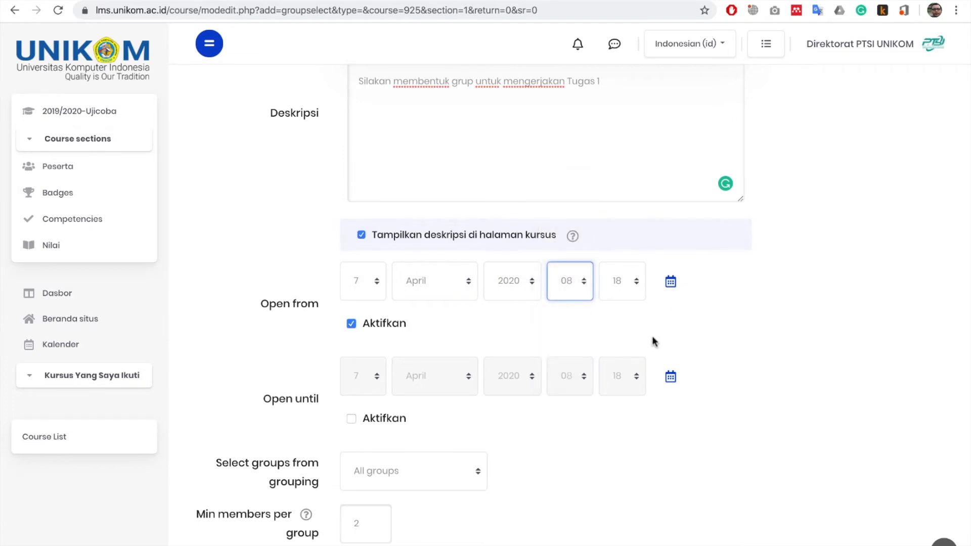
Enable the Open until date for the group self-selection activity and set its time to 10:00
click(357, 417)
click(569, 376)
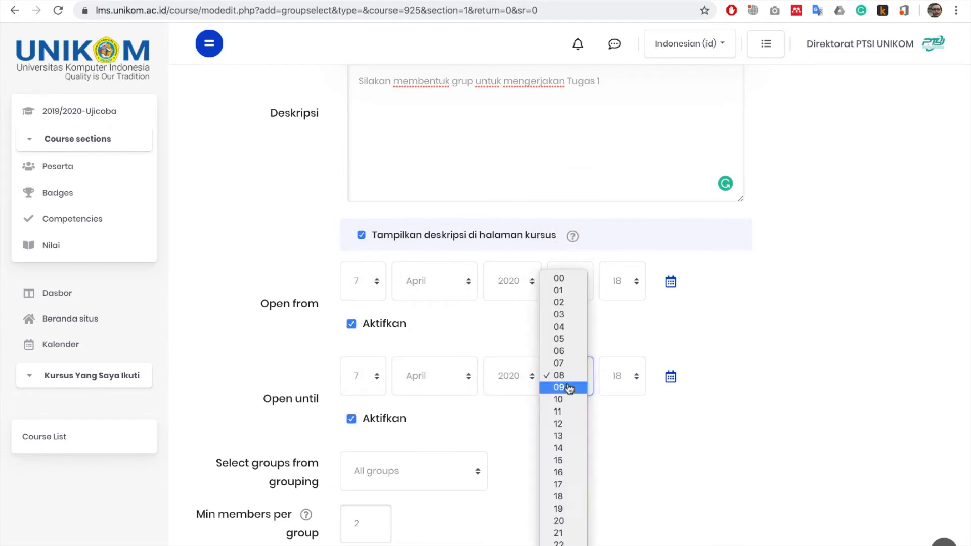
click(570, 400)
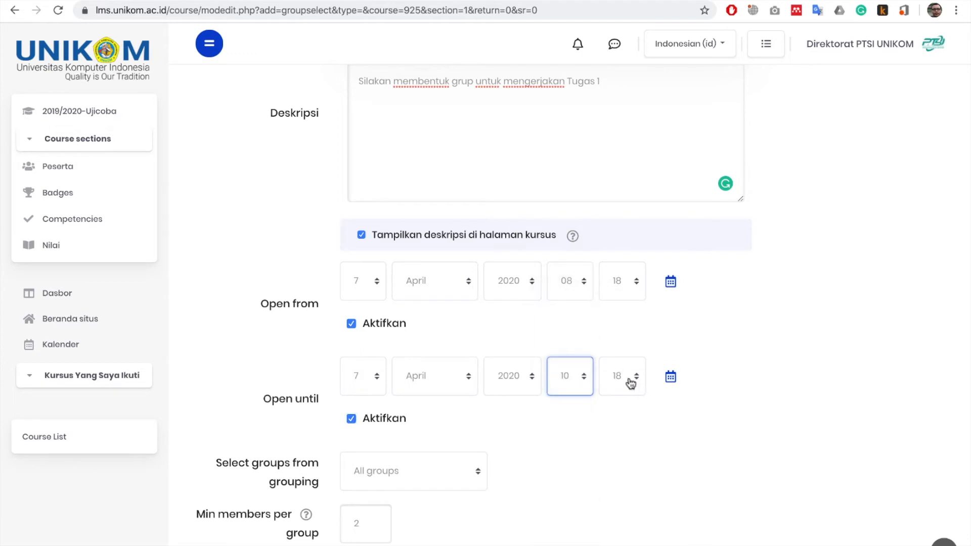
click(630, 380)
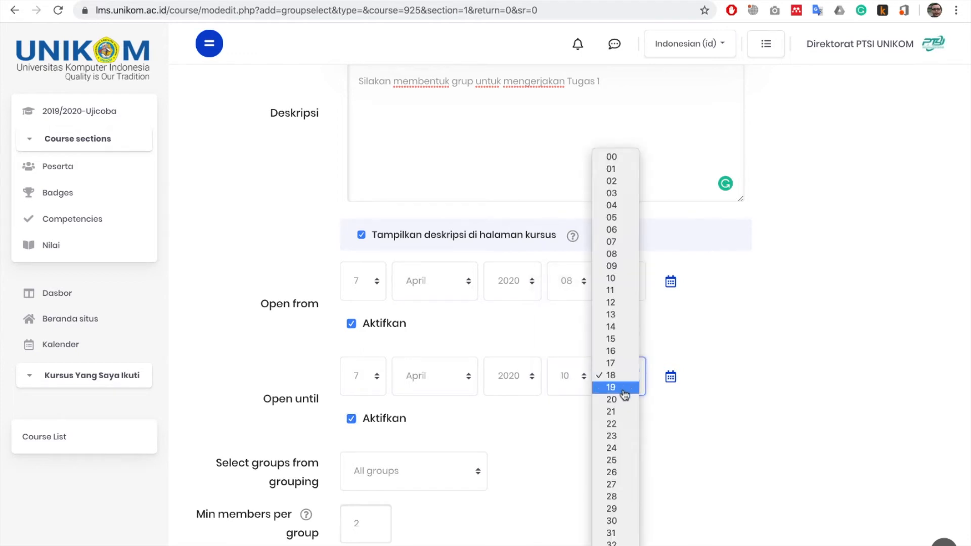
click(629, 163)
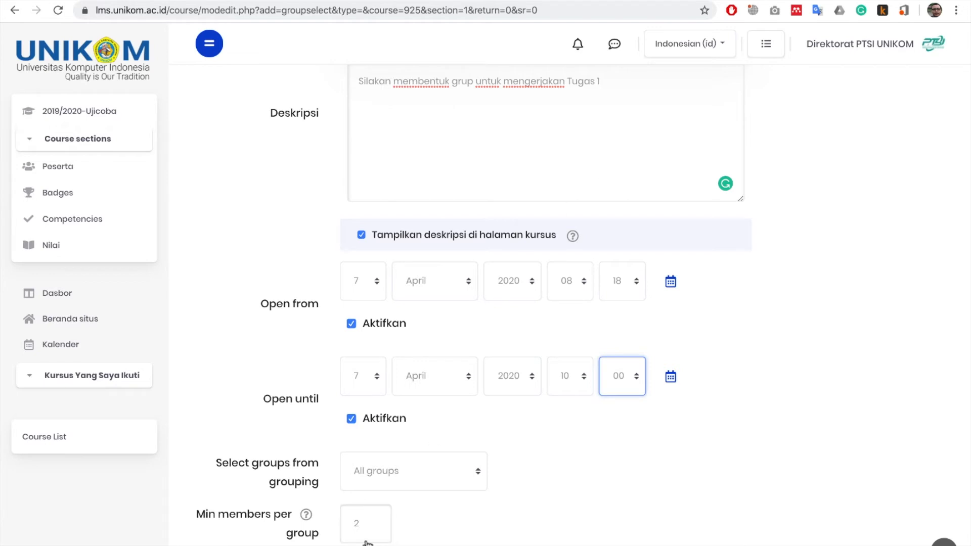
Set the activity to select groups from the grouping "Group Tugas Mahasiswa"
scroll(421, 490, down, 3)
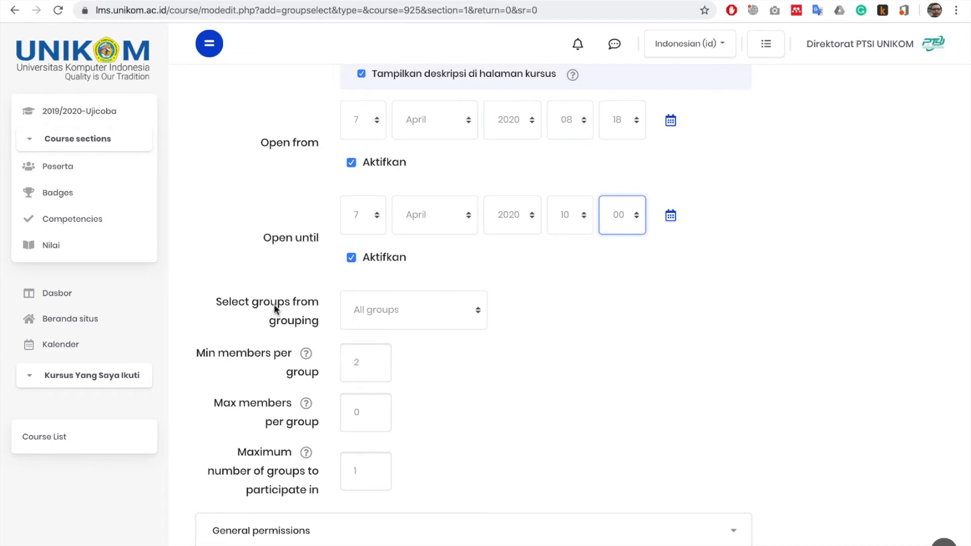
click(404, 319)
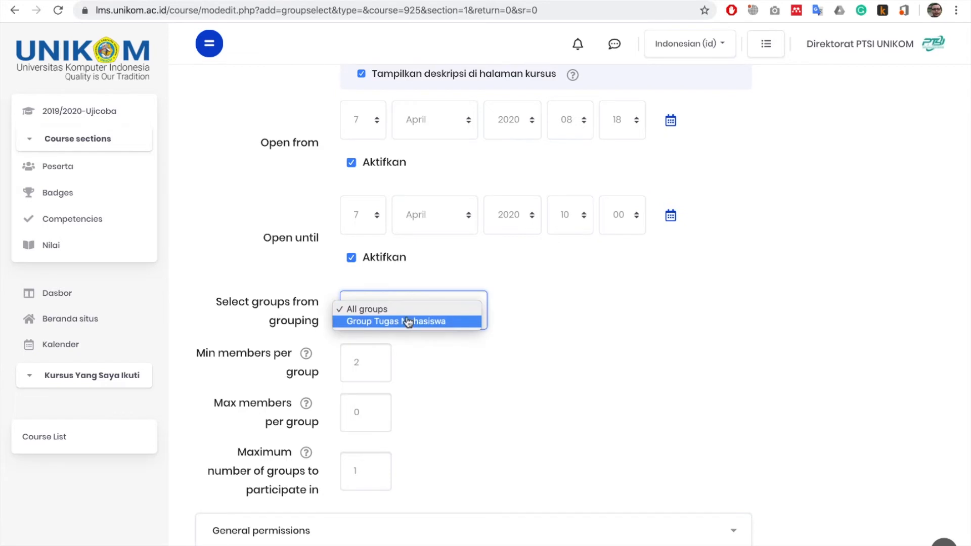
click(438, 328)
Set the maximum number of members per group to 4
scroll(443, 384, down, 1)
scroll(443, 384, down, 2)
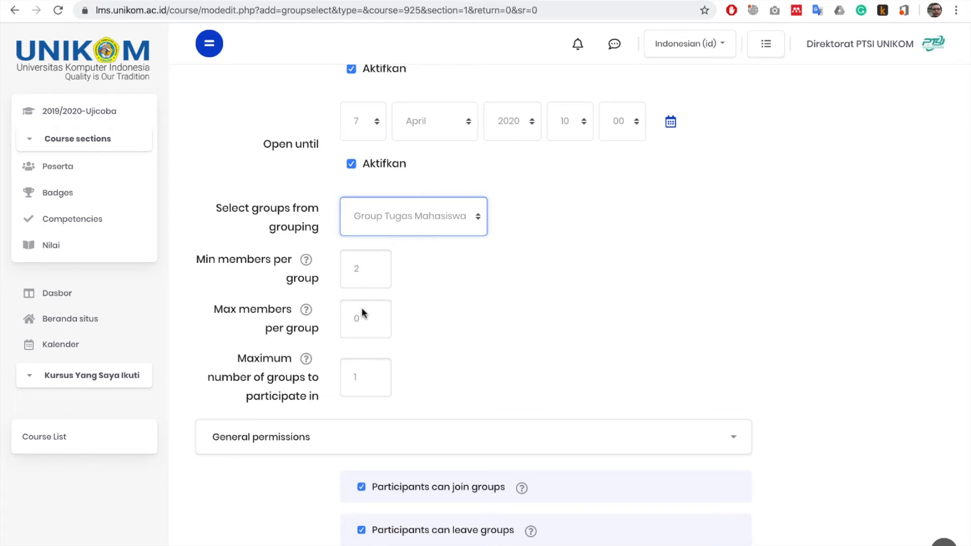
drag(369, 274, 321, 274)
drag(377, 321, 348, 325)
text(4)
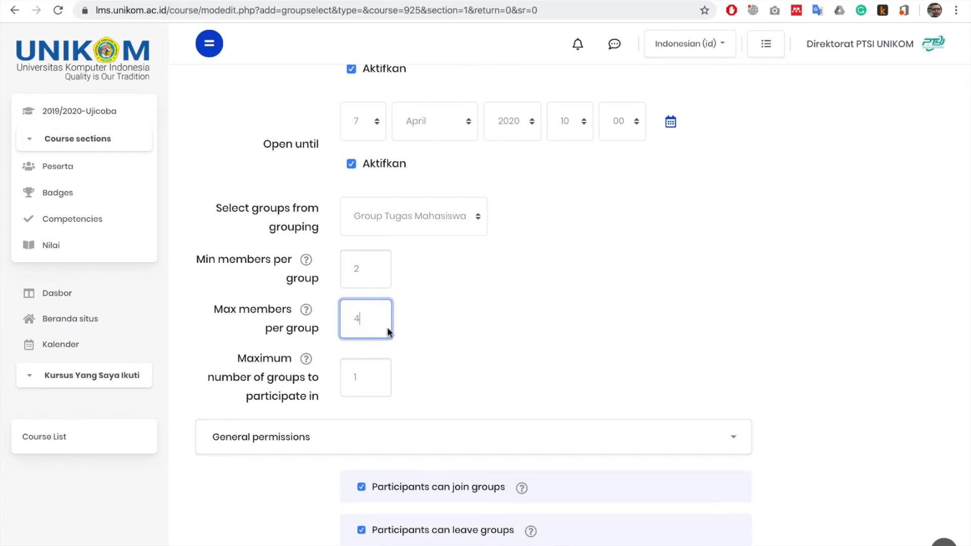
Review the activity's general permissions and miscellaneous settings, including the help for participants setting the name of new groups
scroll(494, 354, down, 2)
scroll(494, 354, down, 1)
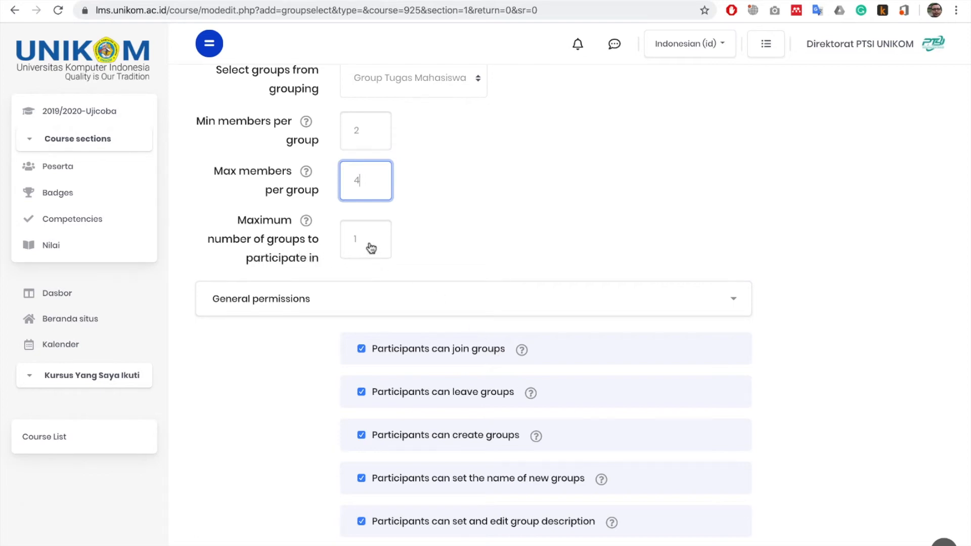
scroll(484, 299, down, 2)
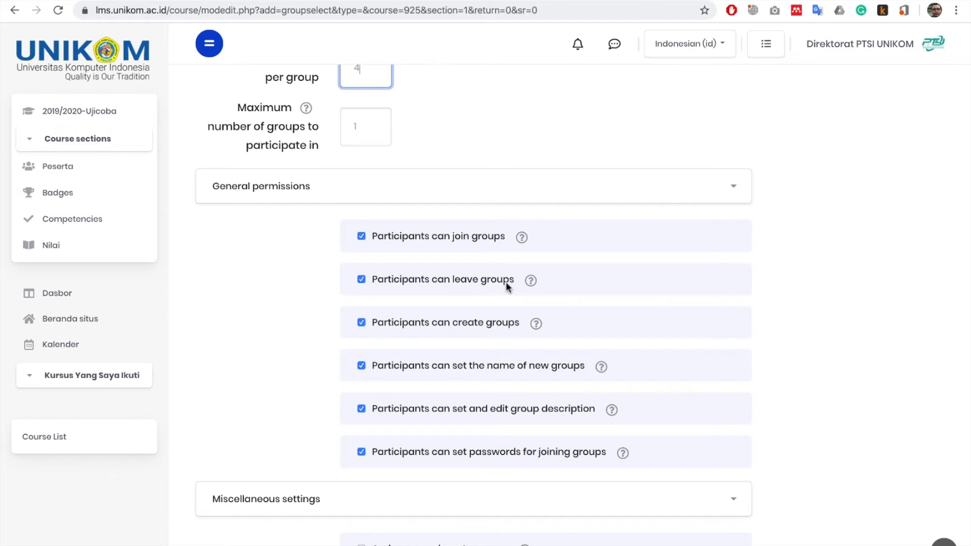
scroll(506, 284, down, 1)
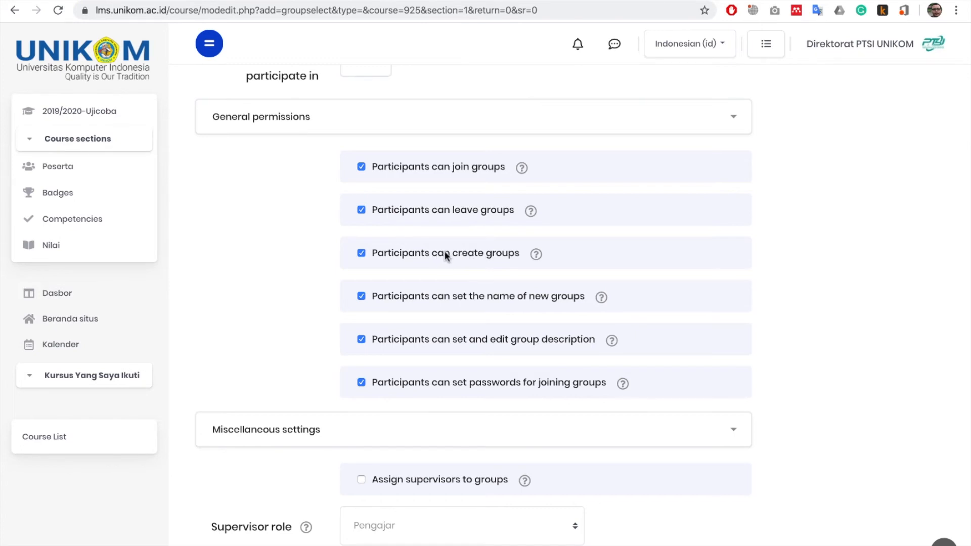
click(602, 298)
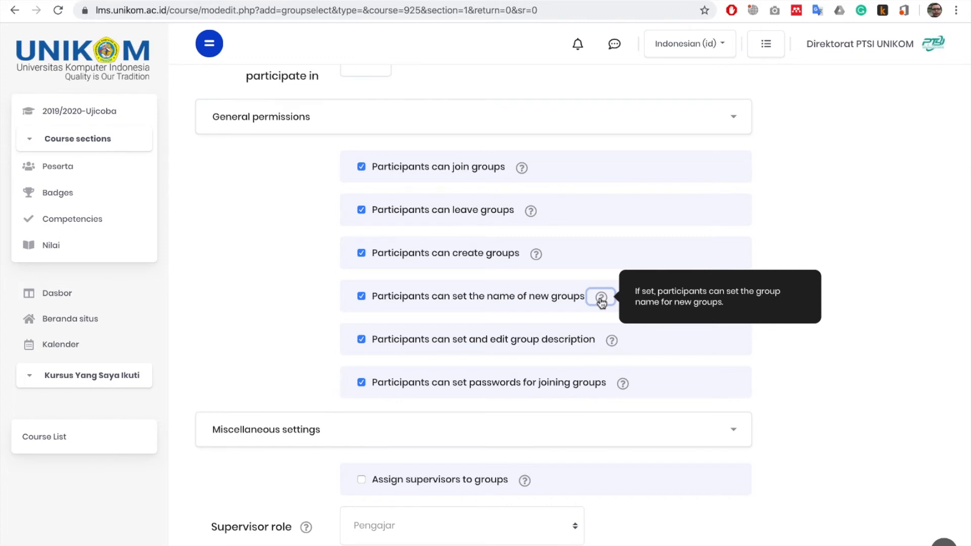
scroll(552, 325, down, 4)
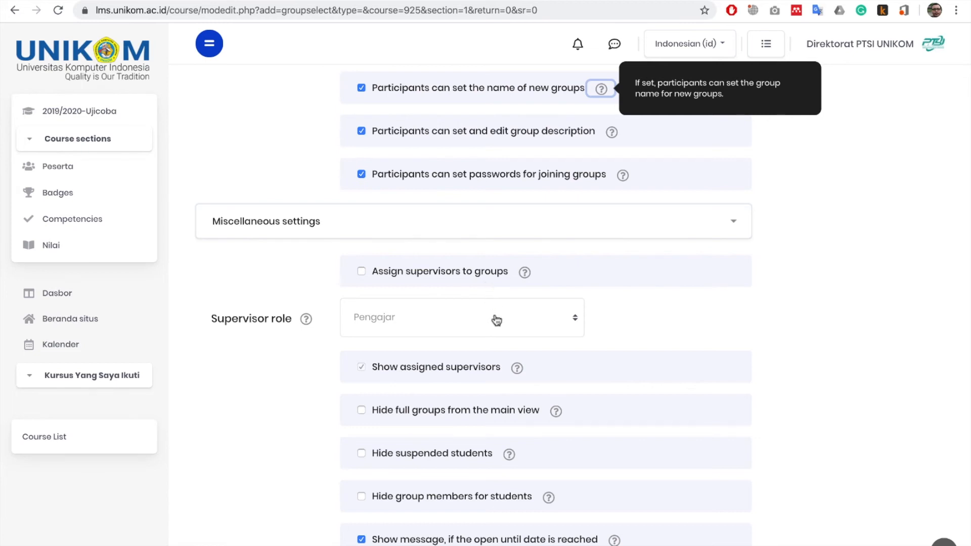
scroll(495, 318, down, 5)
scroll(495, 319, down, 4)
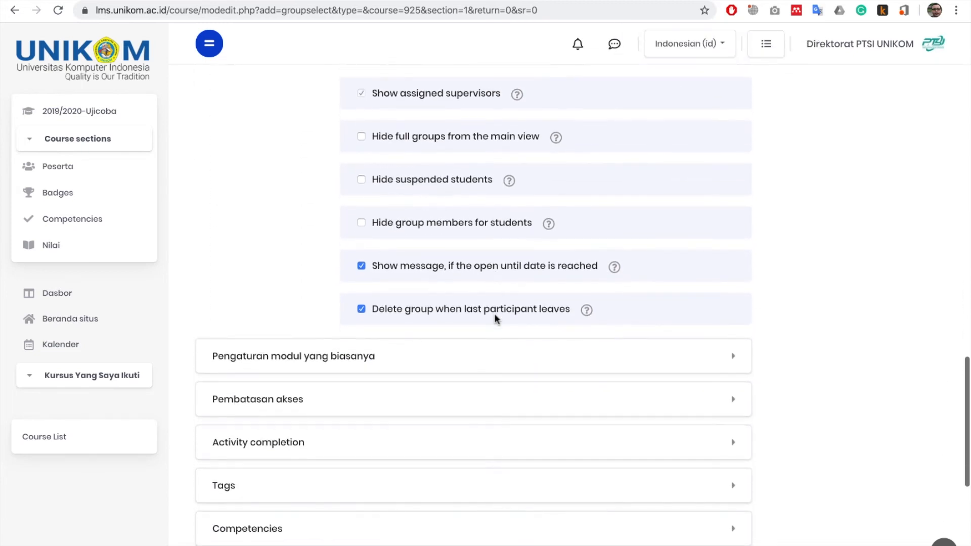
Set completion tracking to "Show activity as complete when conditions are met", then save the activity and return to the course
click(496, 320)
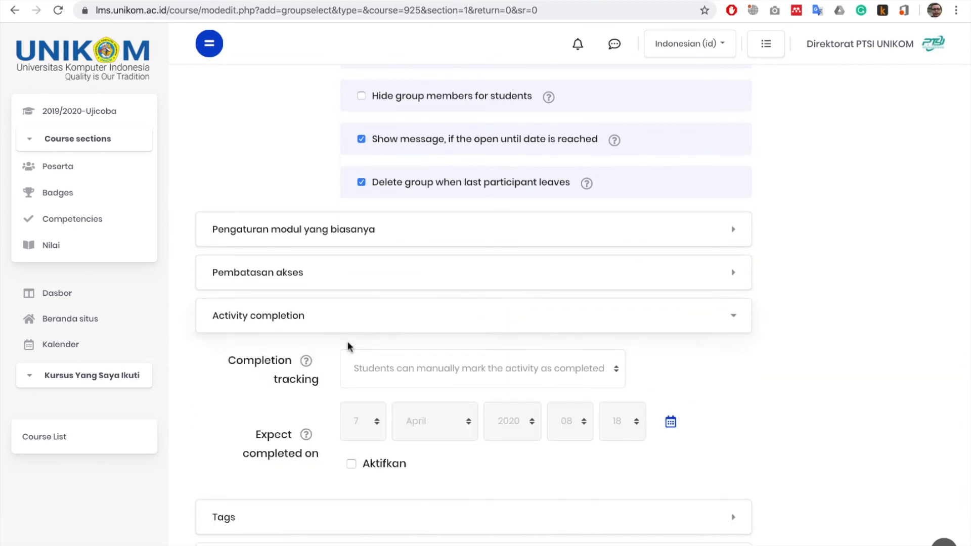
click(546, 377)
click(544, 381)
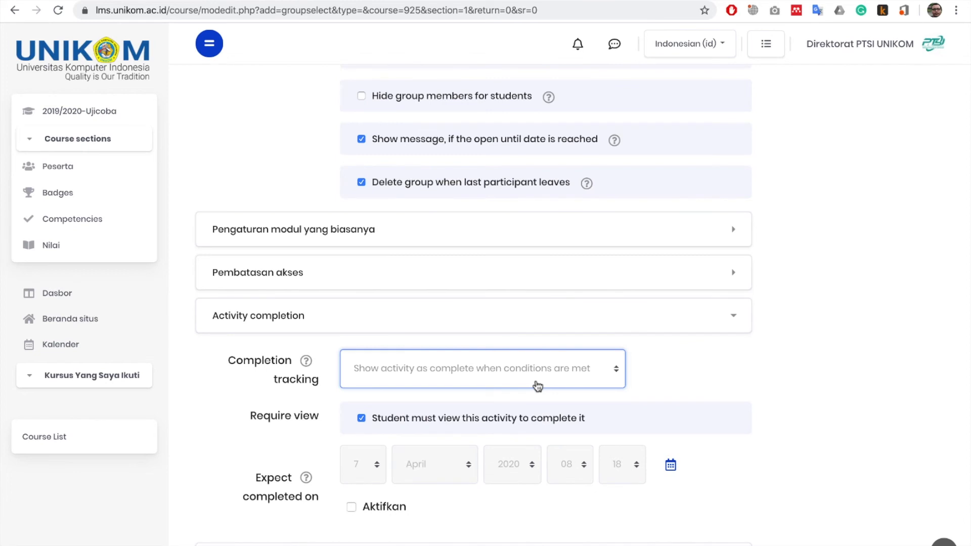
scroll(538, 385, down, 5)
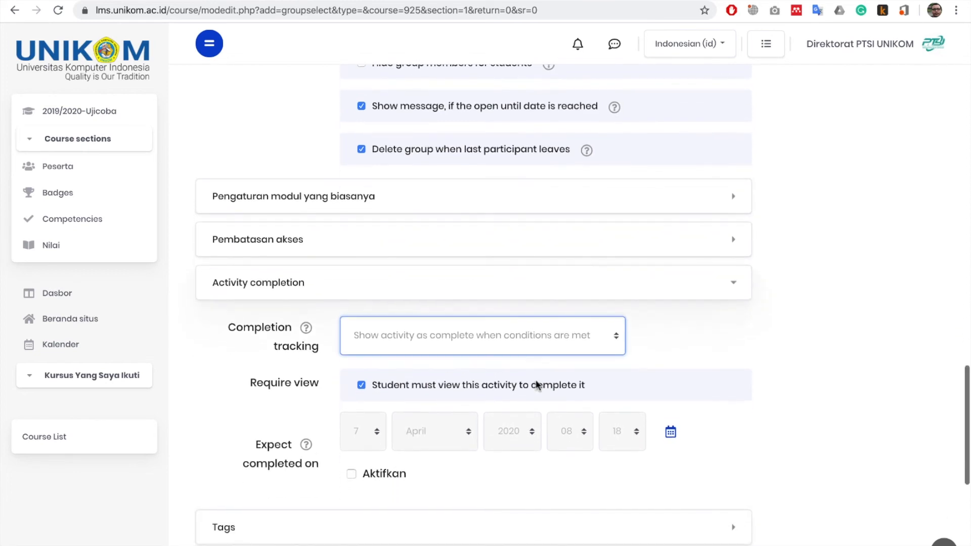
scroll(538, 385, down, 2)
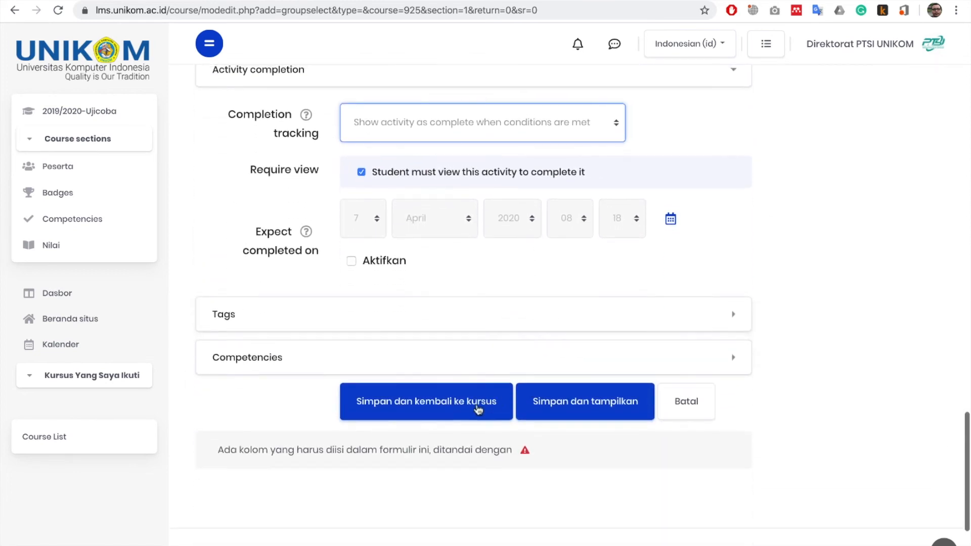
click(453, 415)
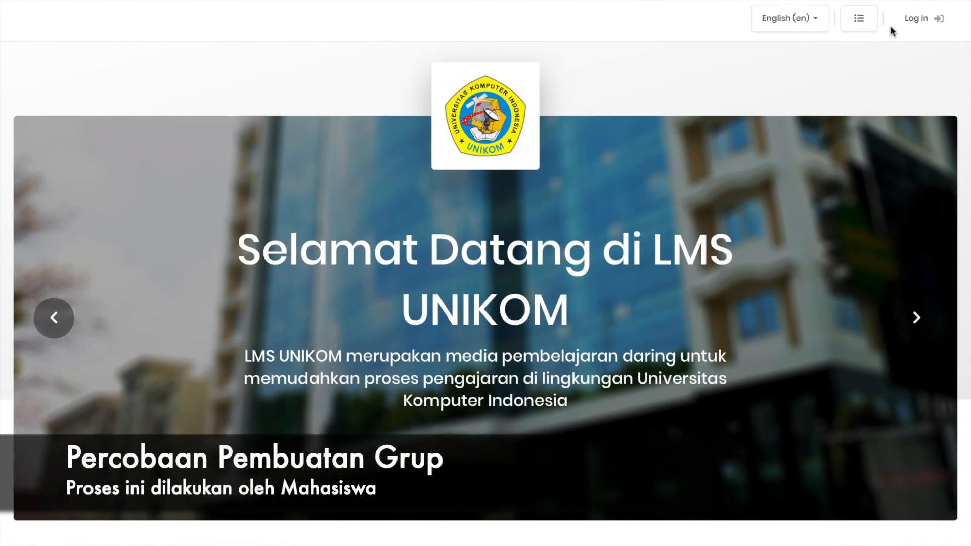
Log in to the LMS as a student using the saved username and password
click(915, 20)
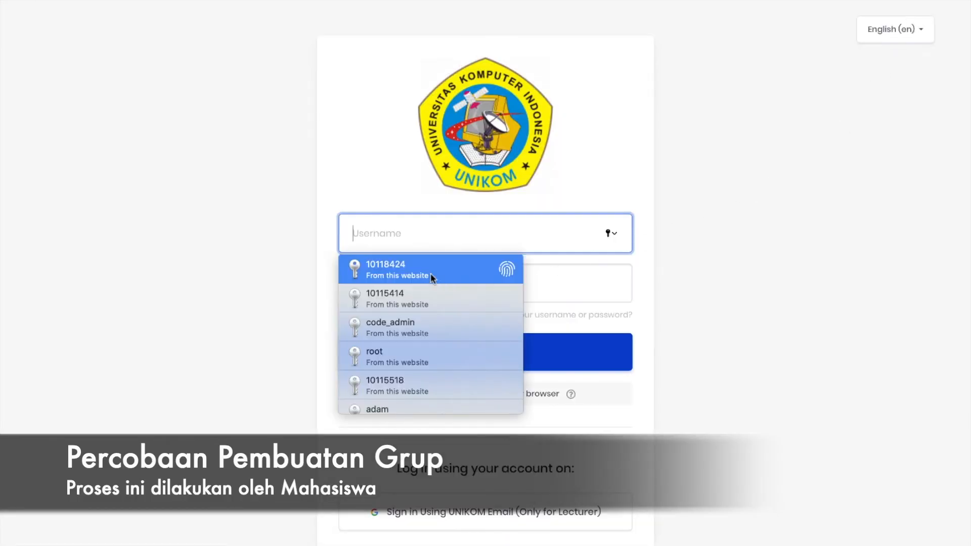
click(433, 279)
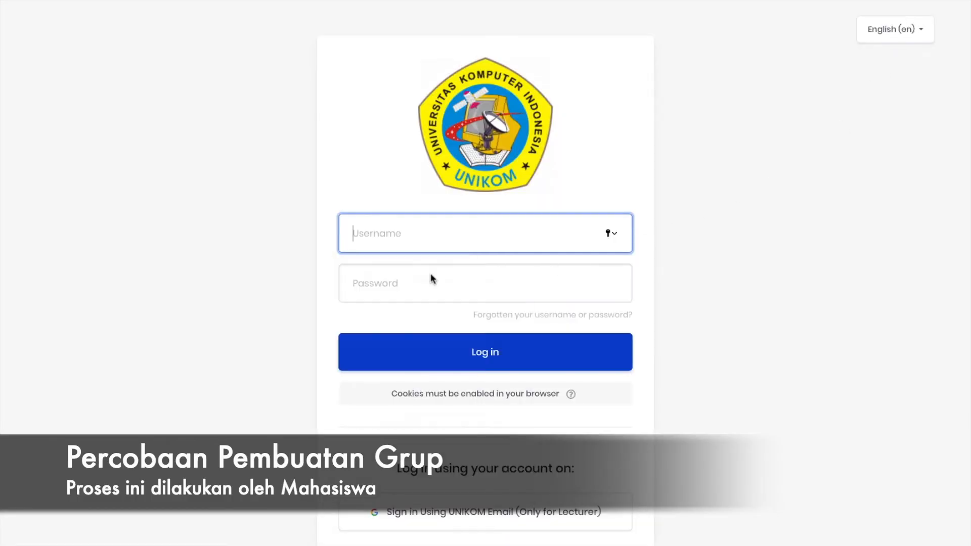
click(433, 280)
click(485, 352)
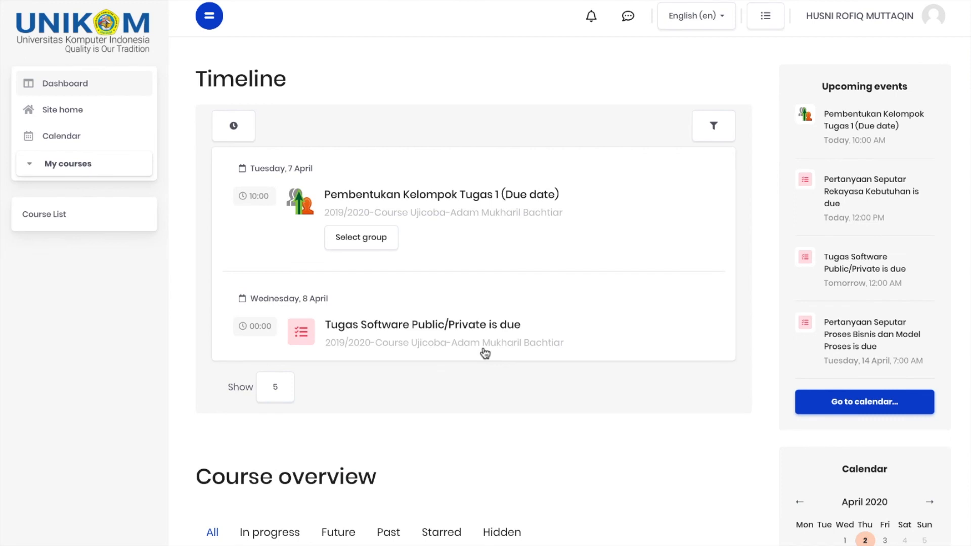
Open group selection for "Pembentukan Kelompok Tugas 1" from the dashboard timeline
scroll(321, 318, down, 2)
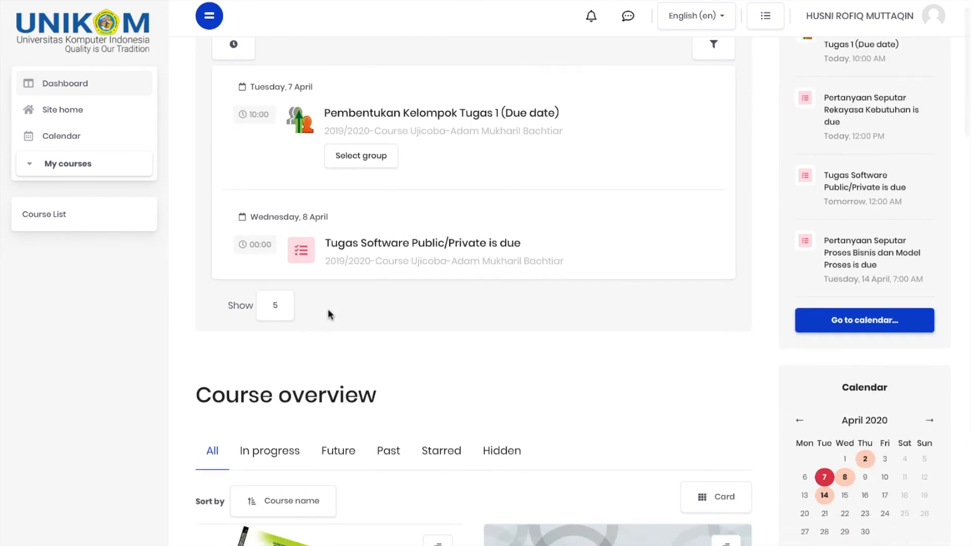
scroll(327, 314, up, 2)
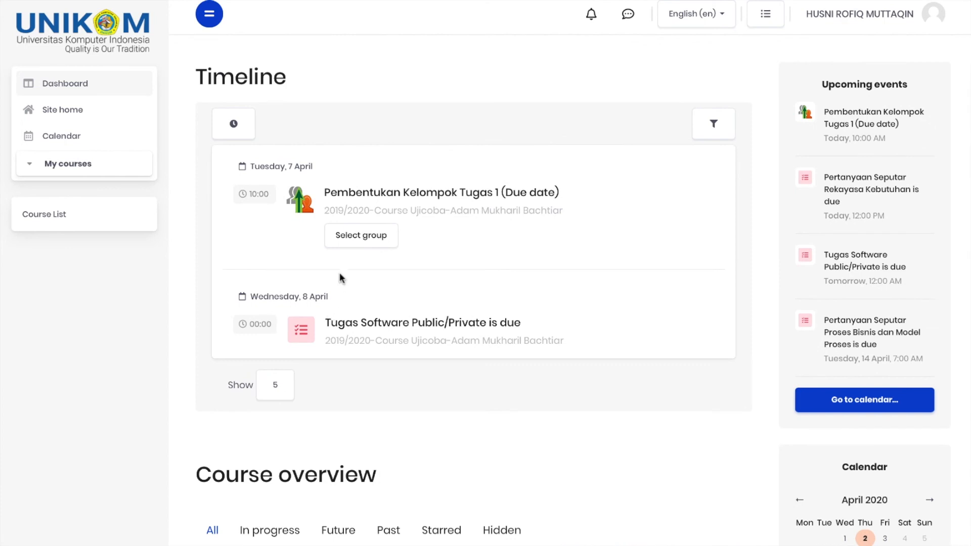
click(359, 240)
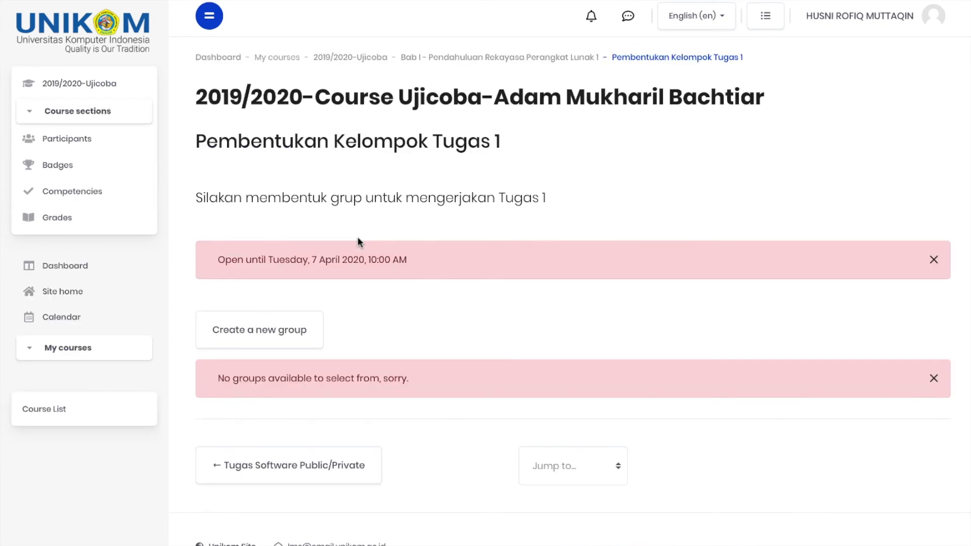
Start a new group in the activity and name it "Grup 1 Tugas RPL 1"
scroll(407, 334, down, 3)
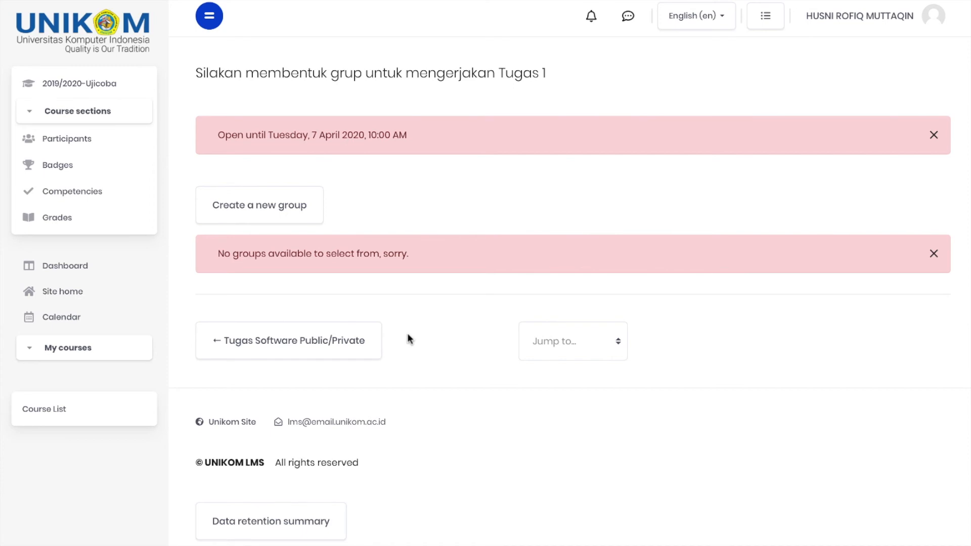
click(282, 202)
click(440, 188)
text(Gru)
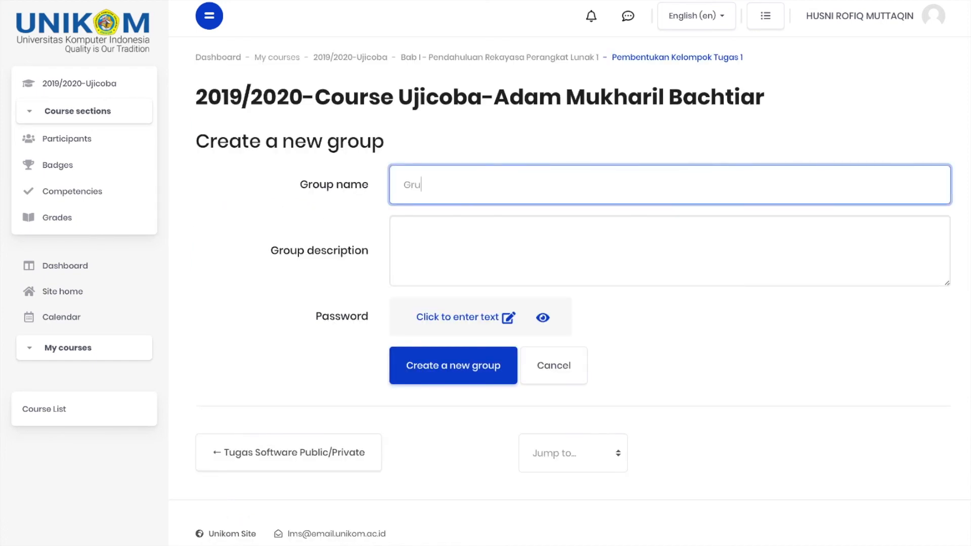
text(p 1 Tugas RPL 1)
Enter the group description "Grup 1 untuk mengerjakan Tugas RPL 1", leave the password empty and create the group
click(457, 242)
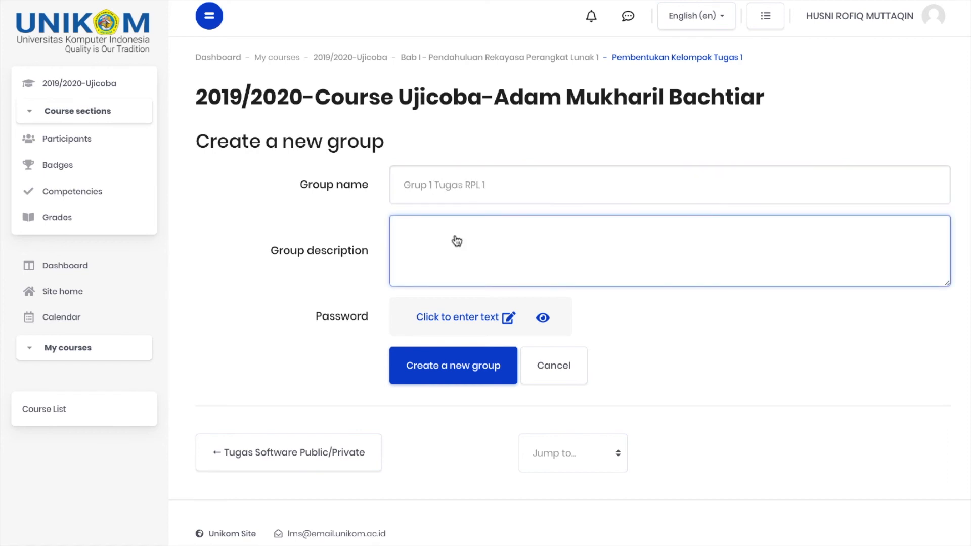
text(Grup 1 untuk mengerjakan)
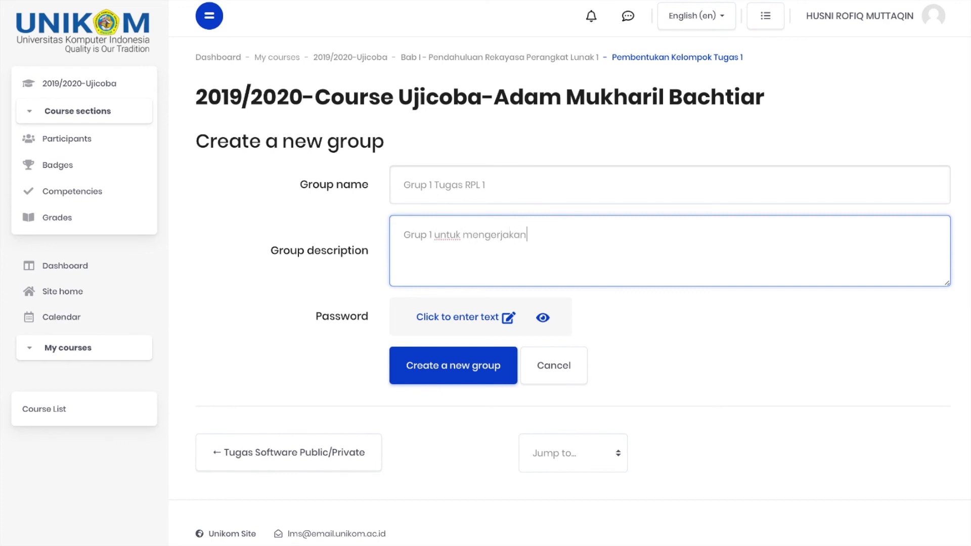
text( Tugas RPL 1)
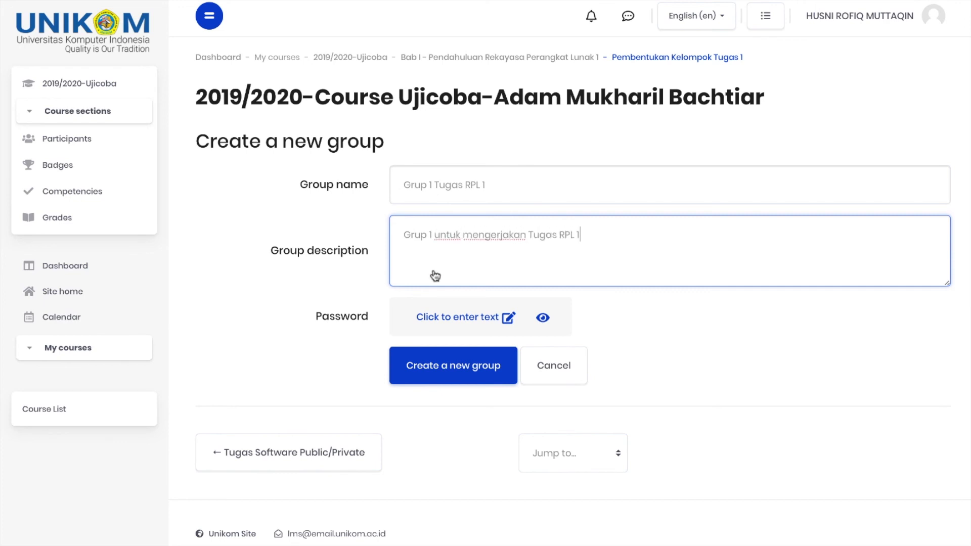
scroll(435, 273, down, 2)
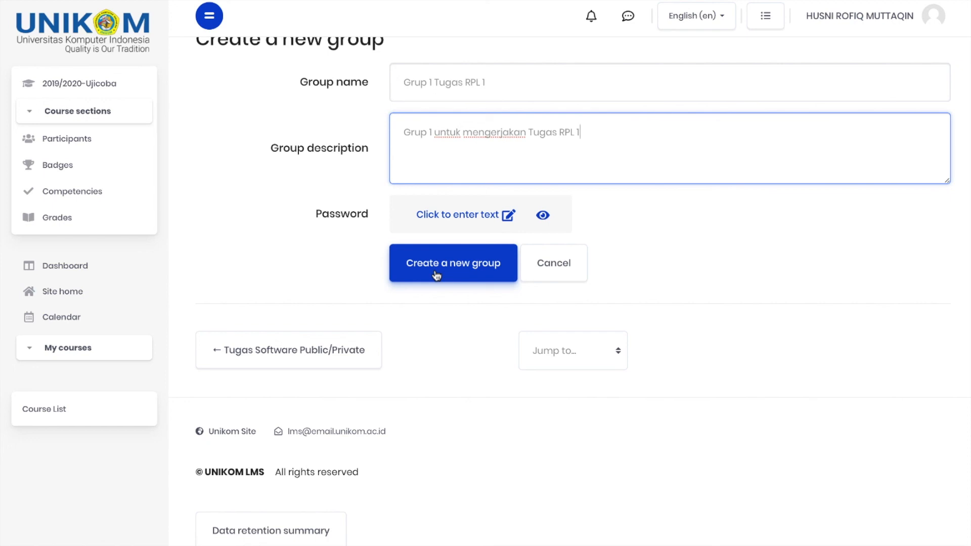
click(436, 275)
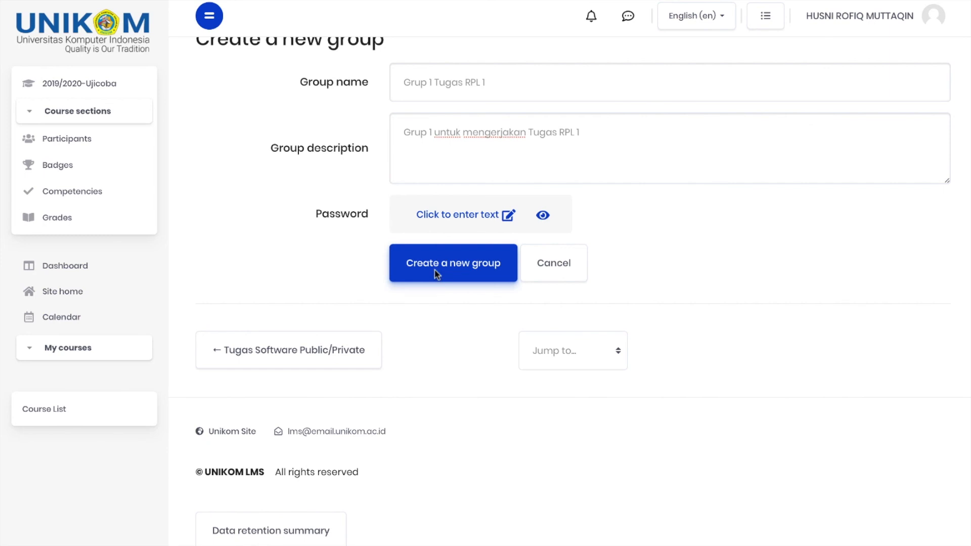
scroll(516, 334, down, 2)
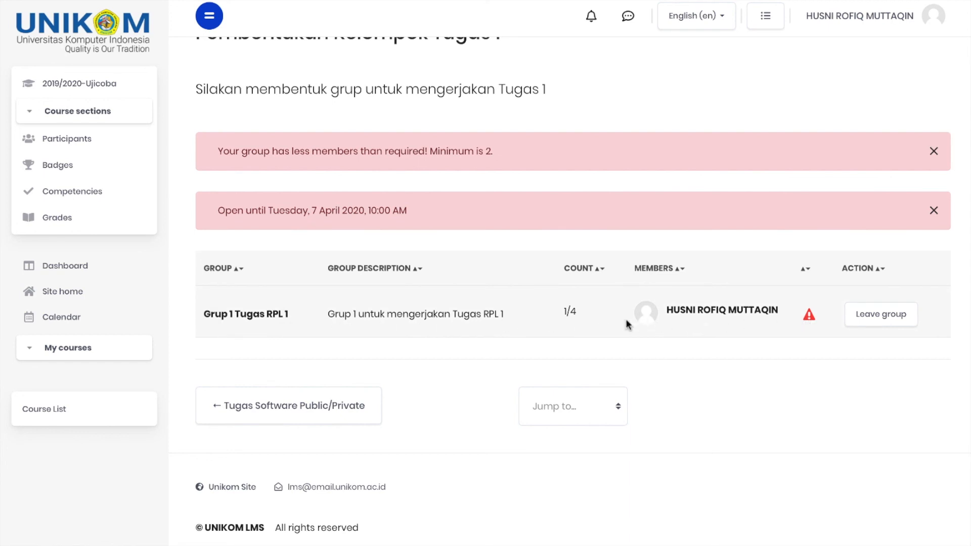
scroll(627, 320, up, 2)
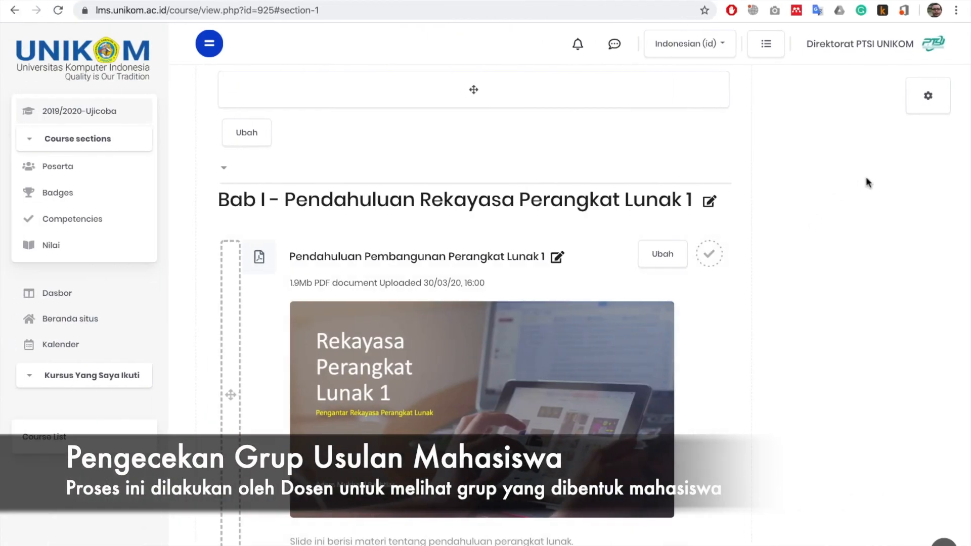
Open the group management page from the course administration's user settings
click(918, 101)
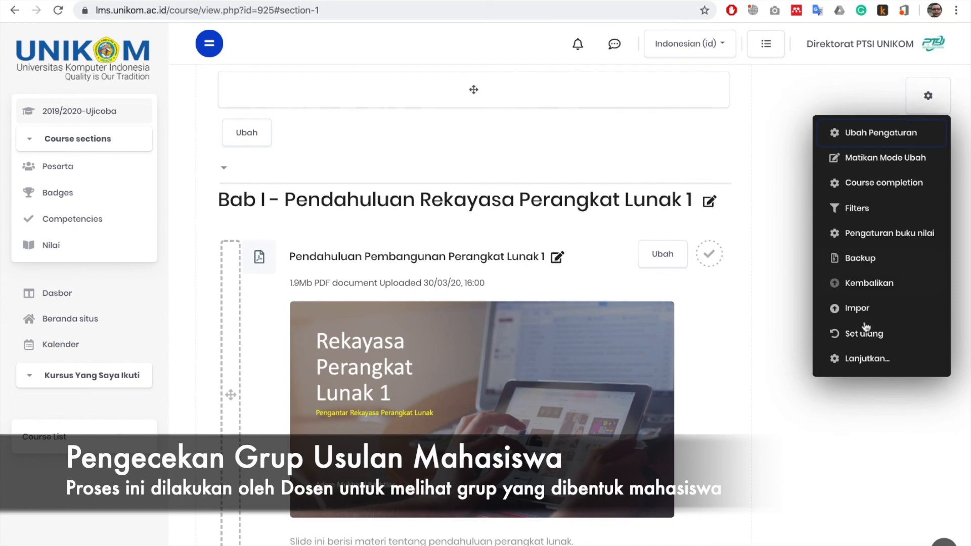
click(860, 359)
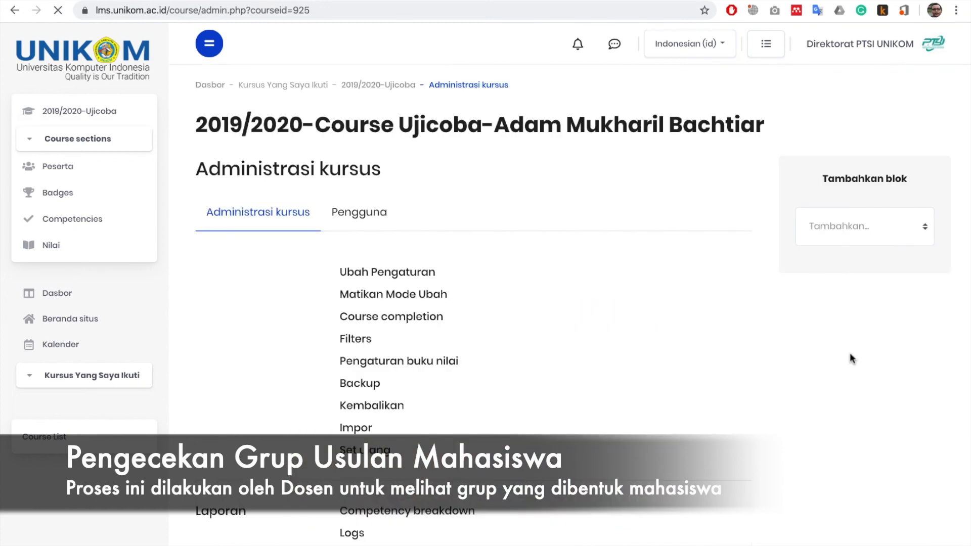
click(348, 215)
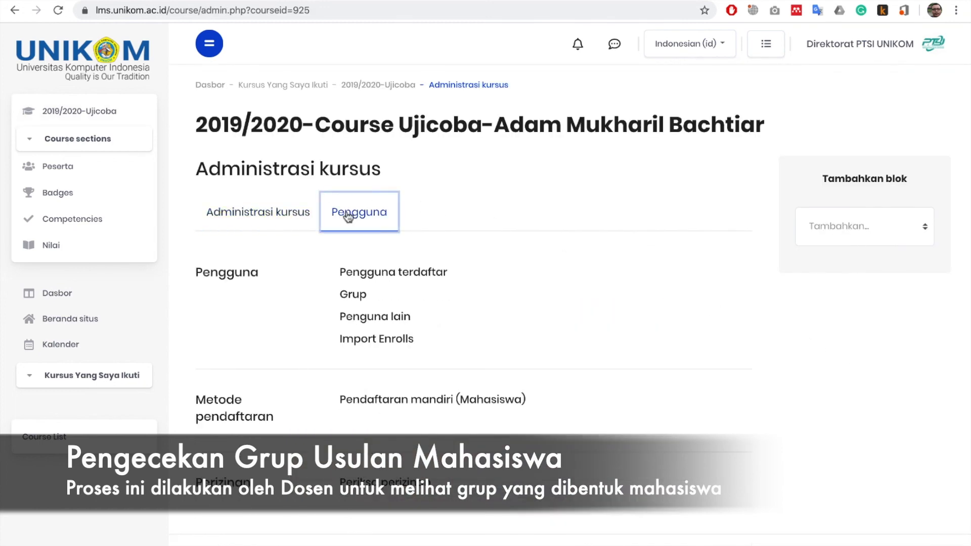
click(355, 298)
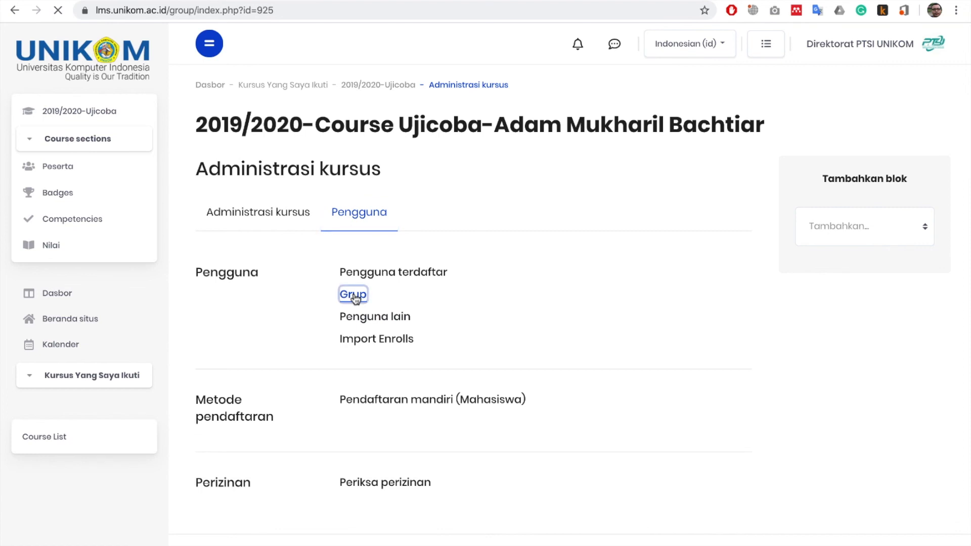
Show the members of "Grup 1 Tugas RPL 1" and check which grouping the group belongs to
click(275, 299)
scroll(277, 303, down, 2)
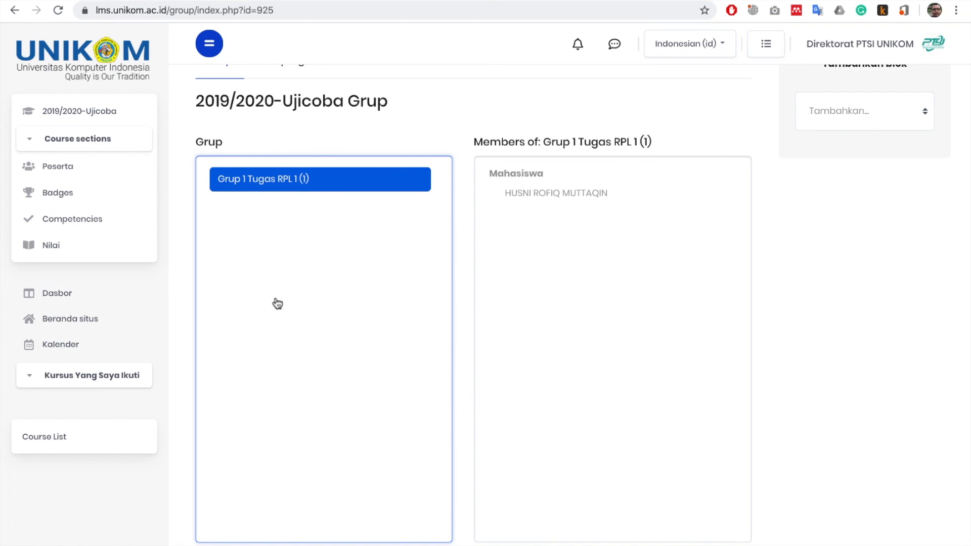
scroll(277, 304, up, 2)
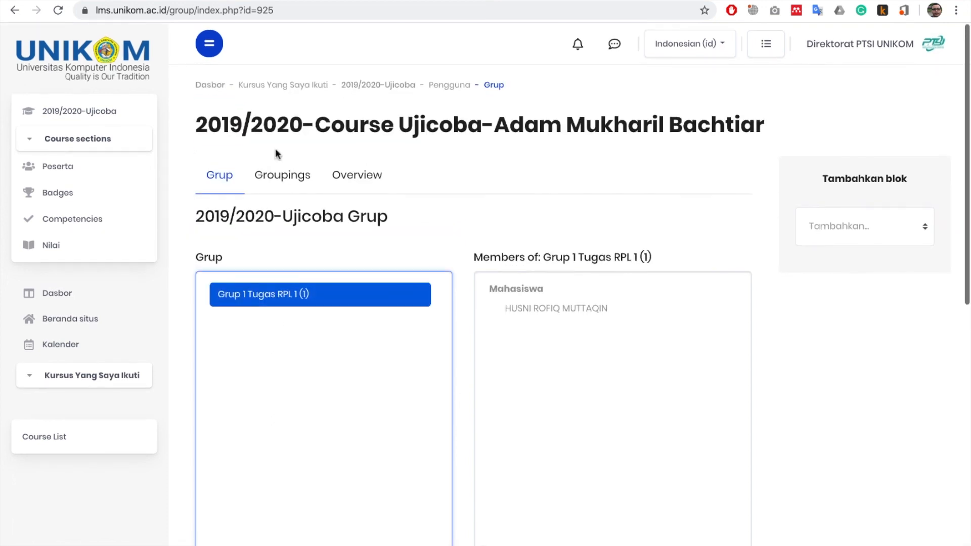
click(281, 185)
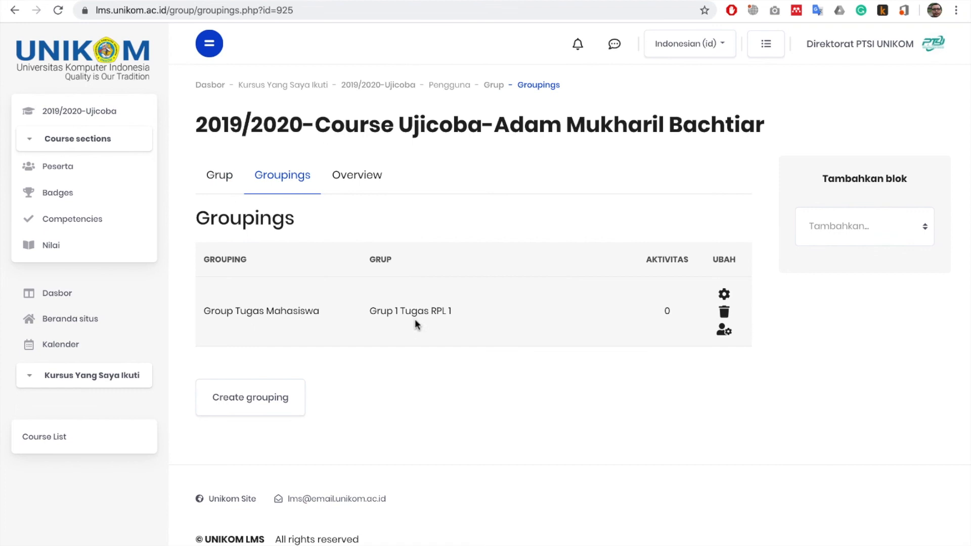